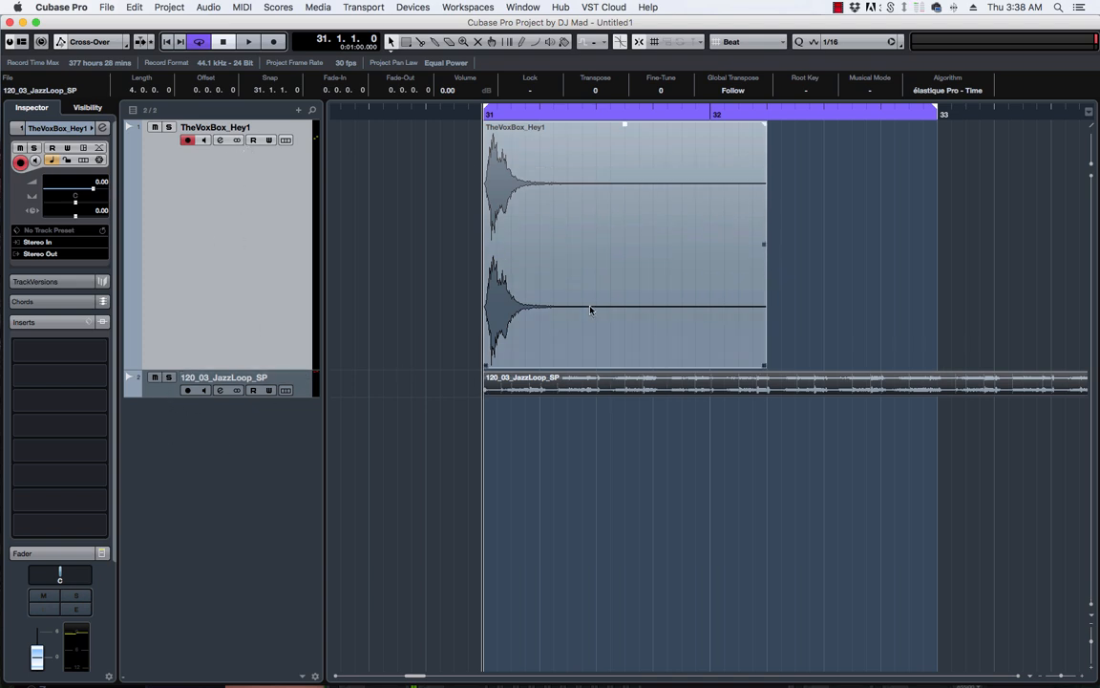
Play the arrangement, move the Hey vocal track below the jazz loop, and copy its event to bar 32.
key("space")
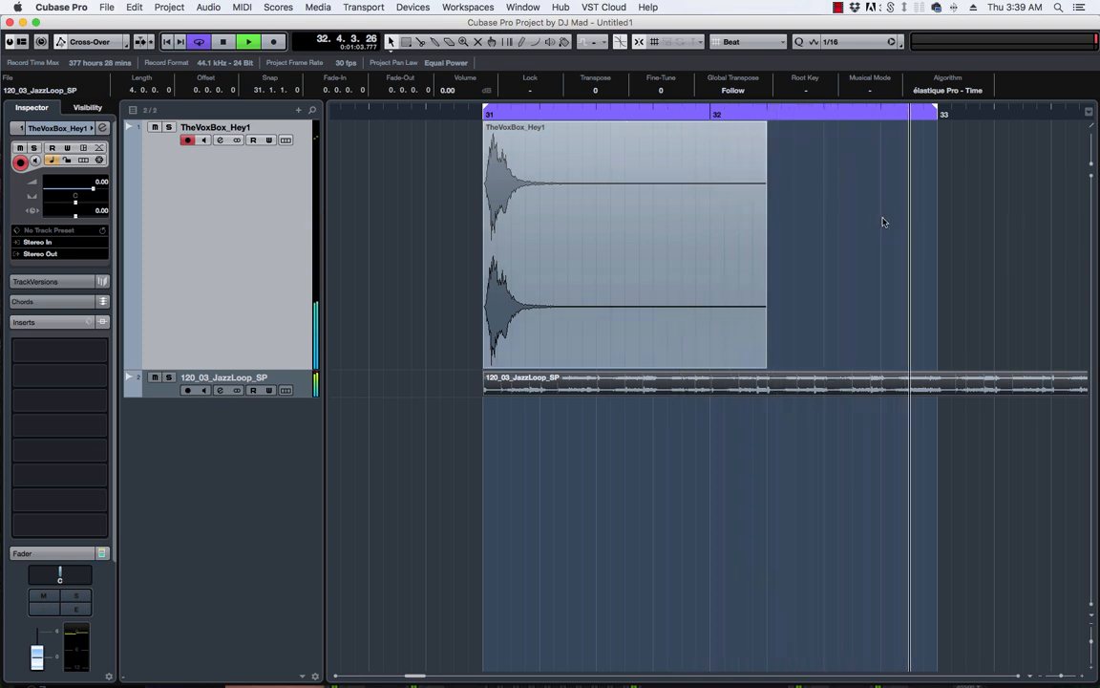
key("space")
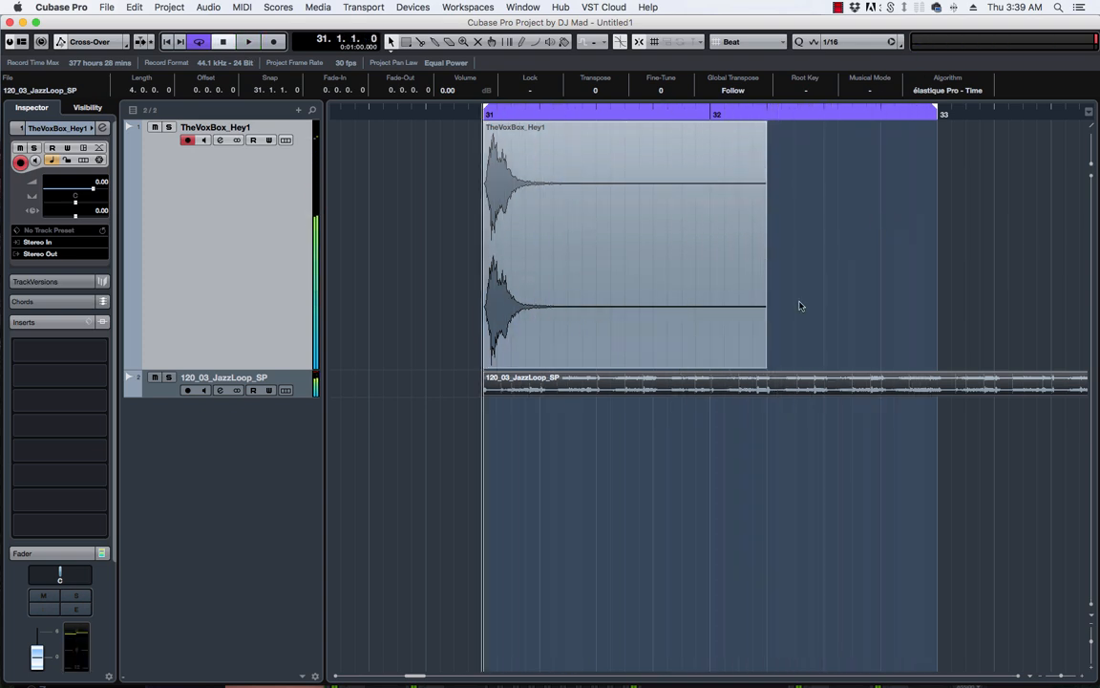
left_click_drag(240, 314, 232, 434)
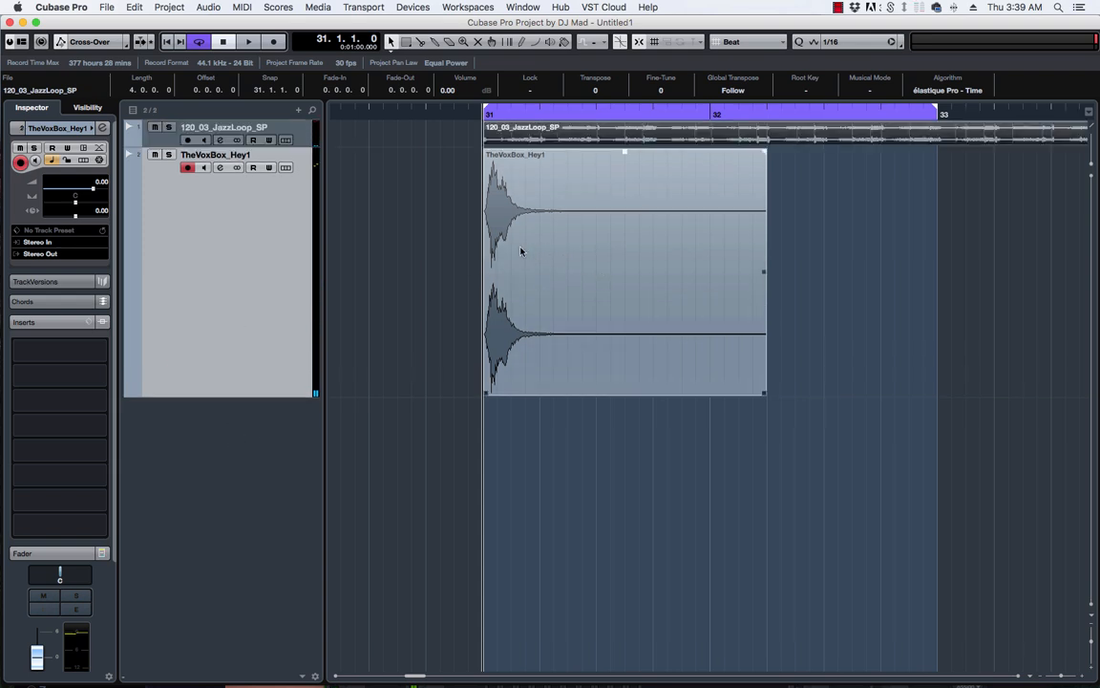
left_click_drag(503, 223, 761, 250)
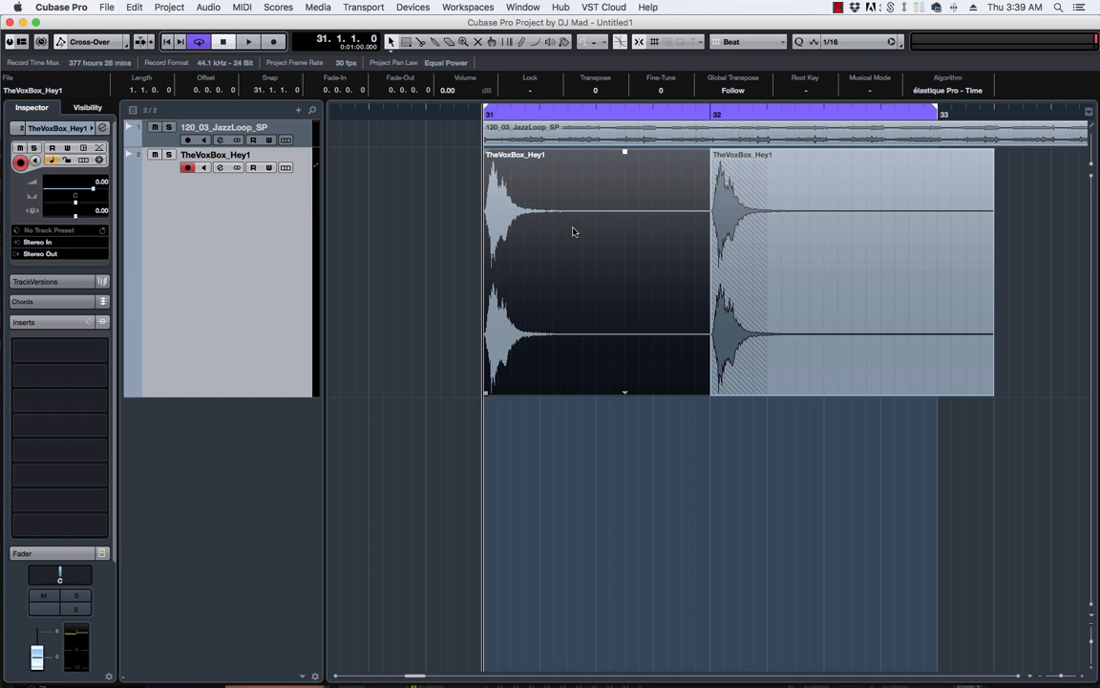
Render RoomWorks on the copy, move it to a new Audio 01 track, and shift the original Hey to 32.4.
left_click(611, 244)
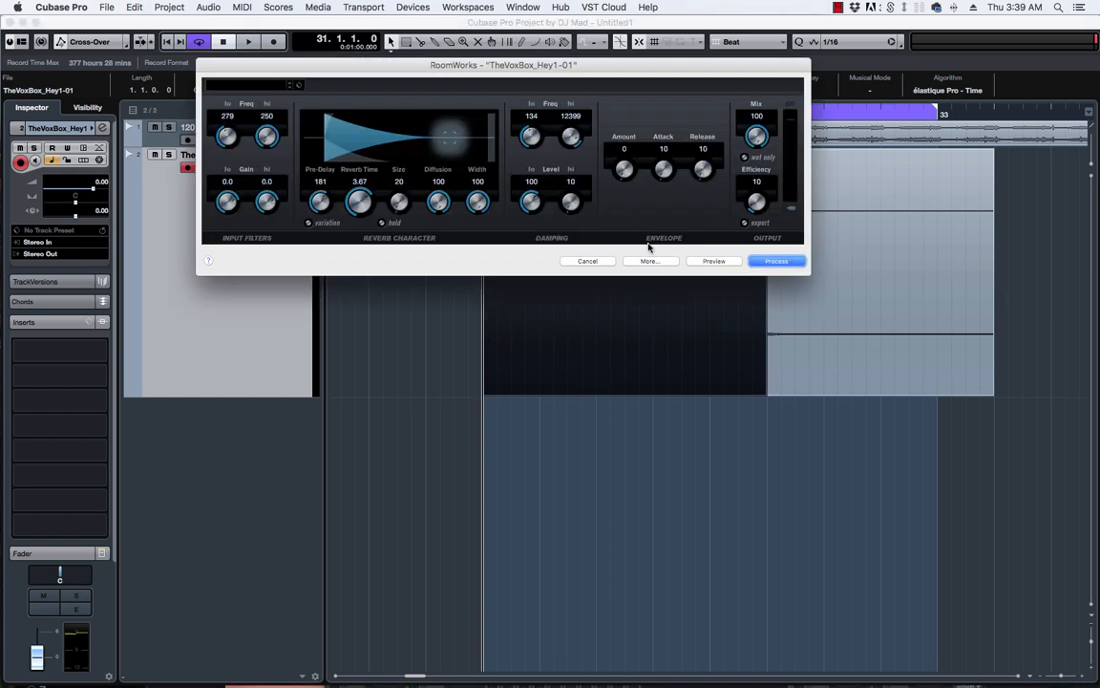
left_click(776, 260)
left_click_drag(535, 366, 611, 437)
left_click_drag(847, 373, 923, 373)
key("space")
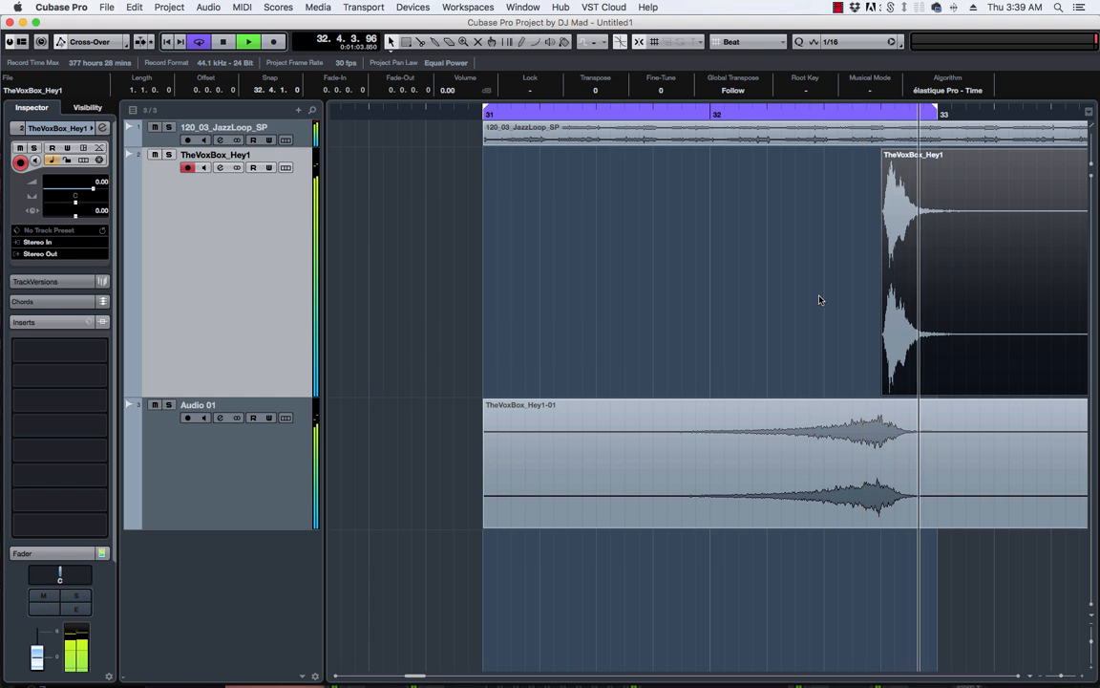
Delete the TheVoxBox_Hey1-01 reverb event from Audio 01 and copy the Hey event to bar 31.
key("space")
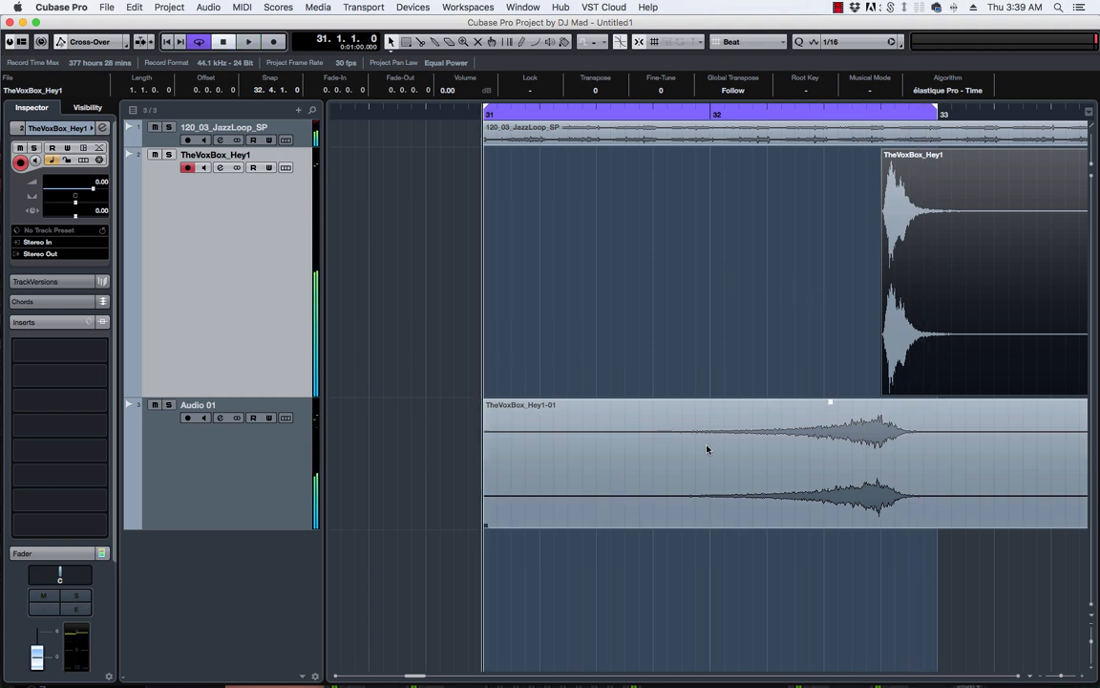
left_click(706, 449)
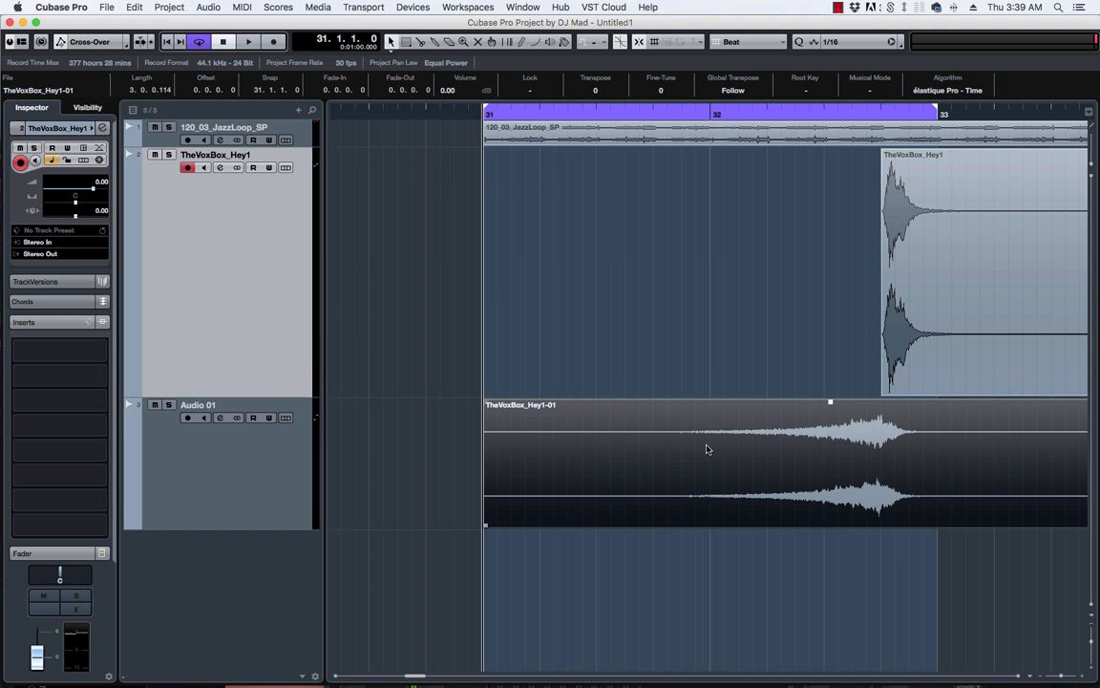
key("Delete")
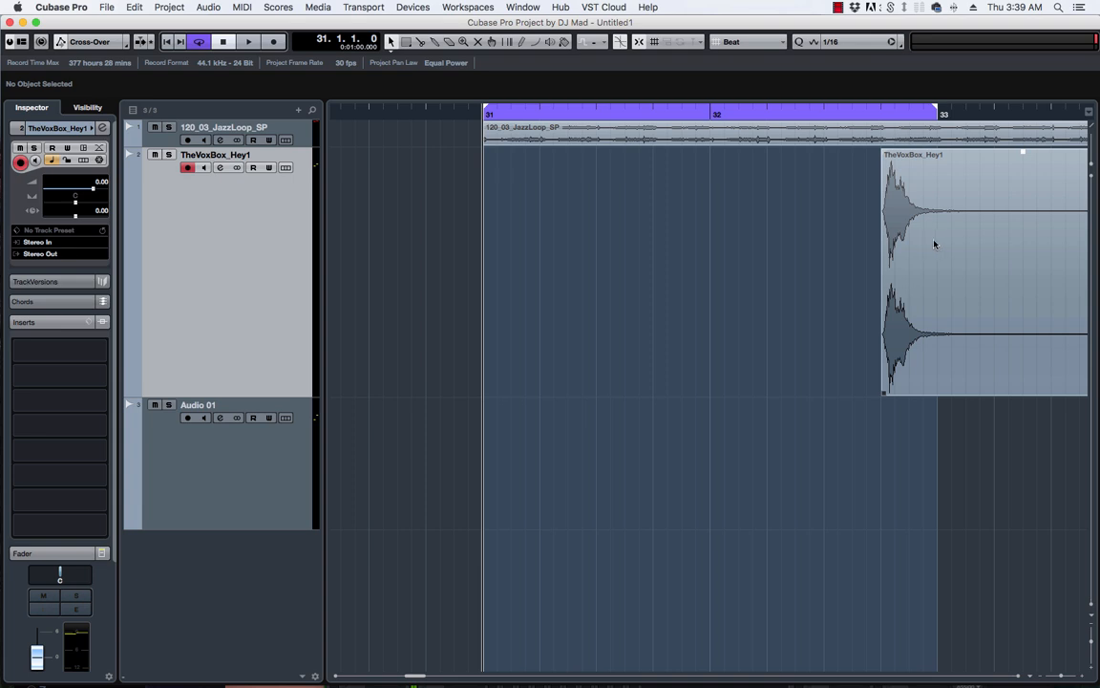
left_click_drag(931, 243, 550, 226)
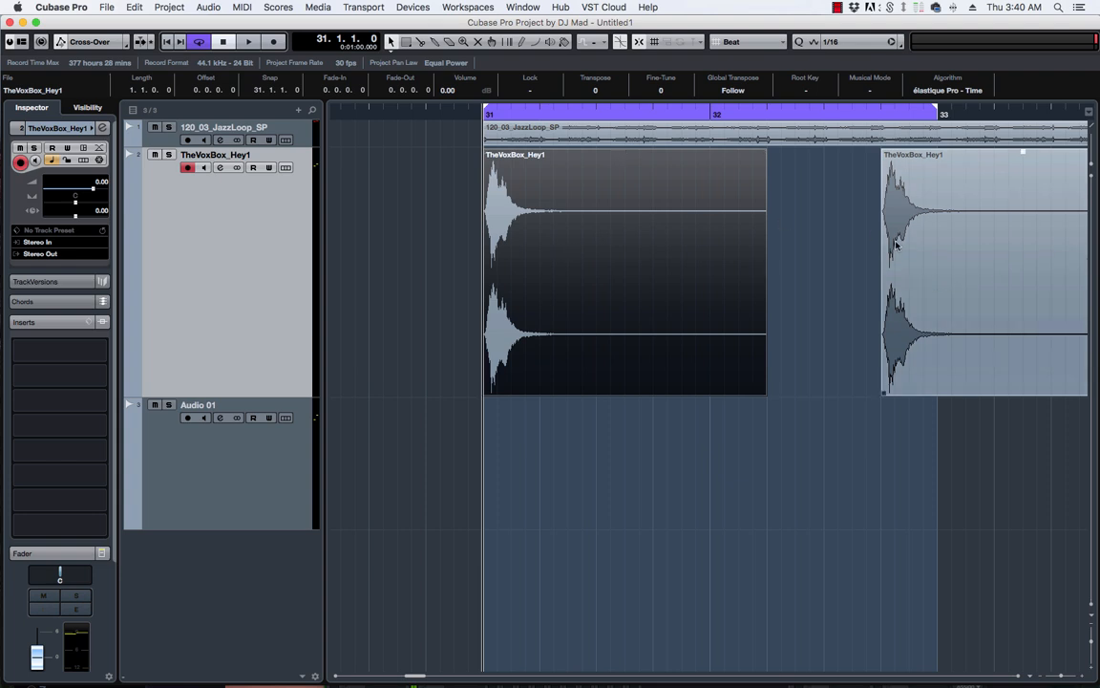
Bounce the bar-31 Hey copy, replacing the event with the new TheVoxBox_Hey1-02 file.
left_click(960, 257)
left_click(628, 238)
left_click(209, 7)
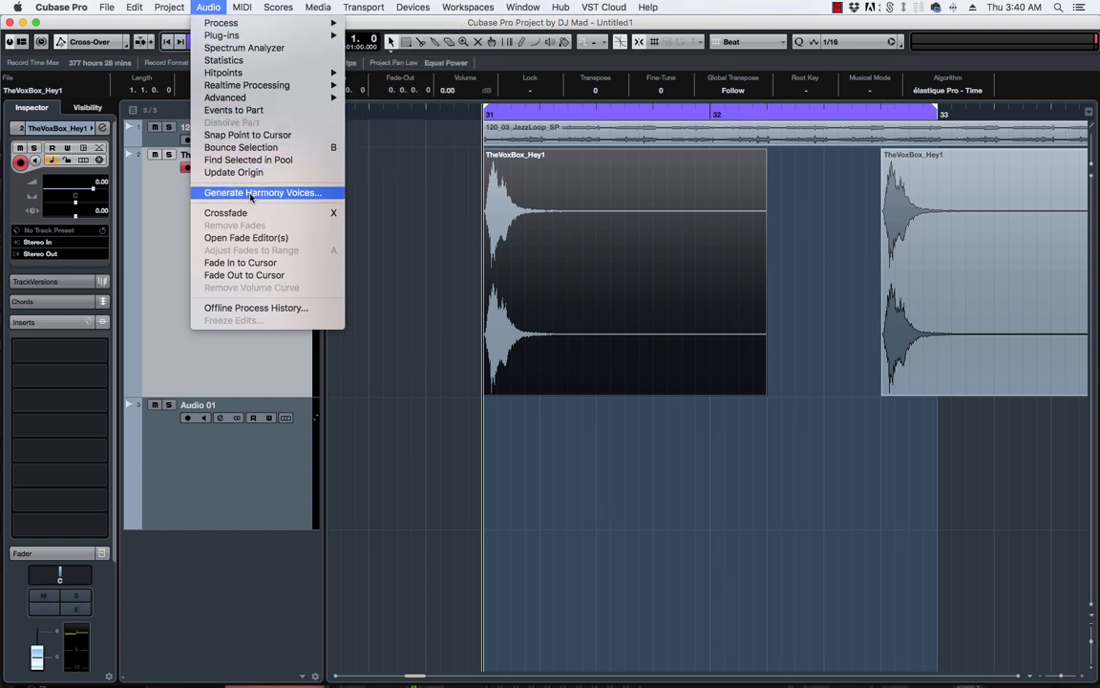
left_click(212, 147)
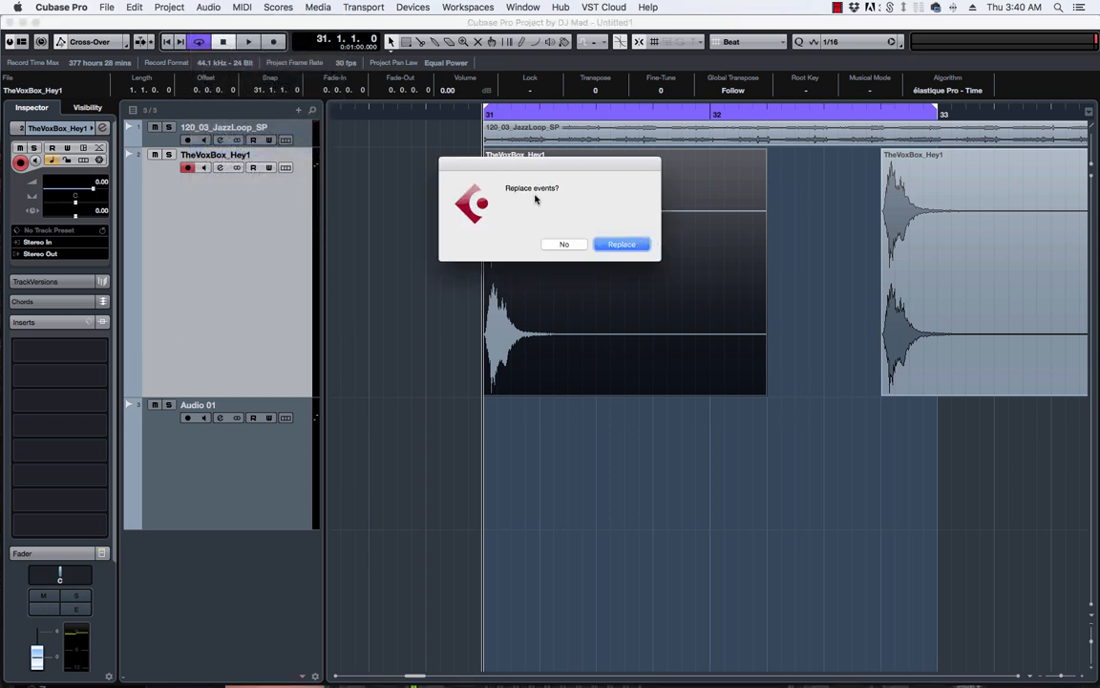
left_click(616, 245)
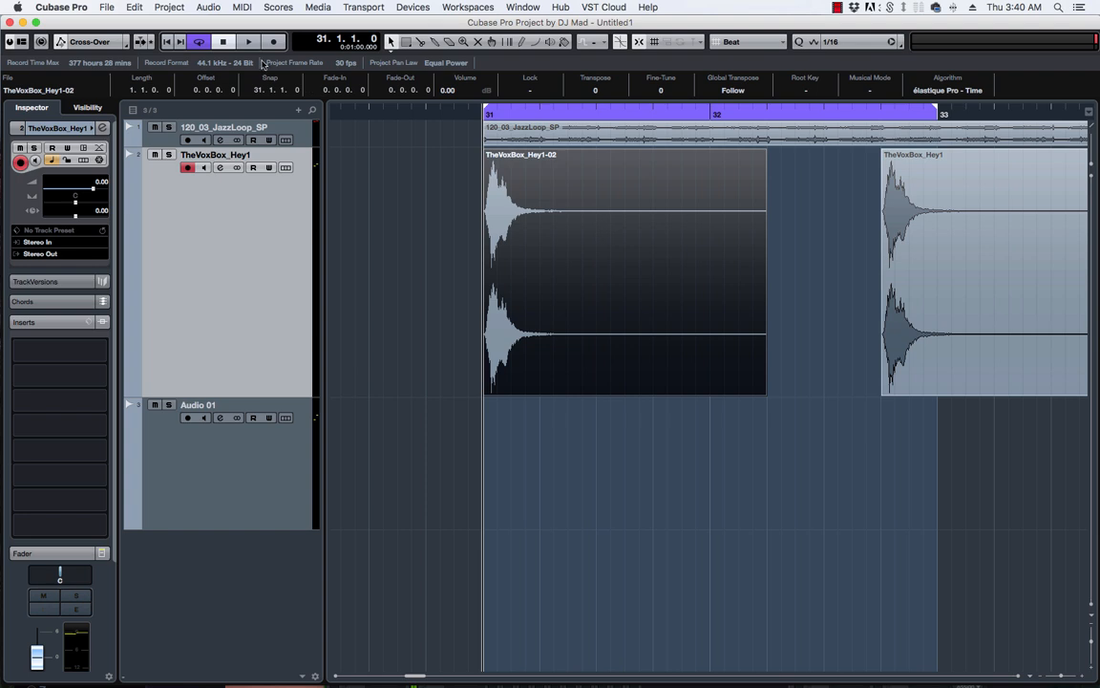
Reverse the bounced TheVoxBox_Hey1-02 event with Audio > Process > Reverse.
left_click(208, 7)
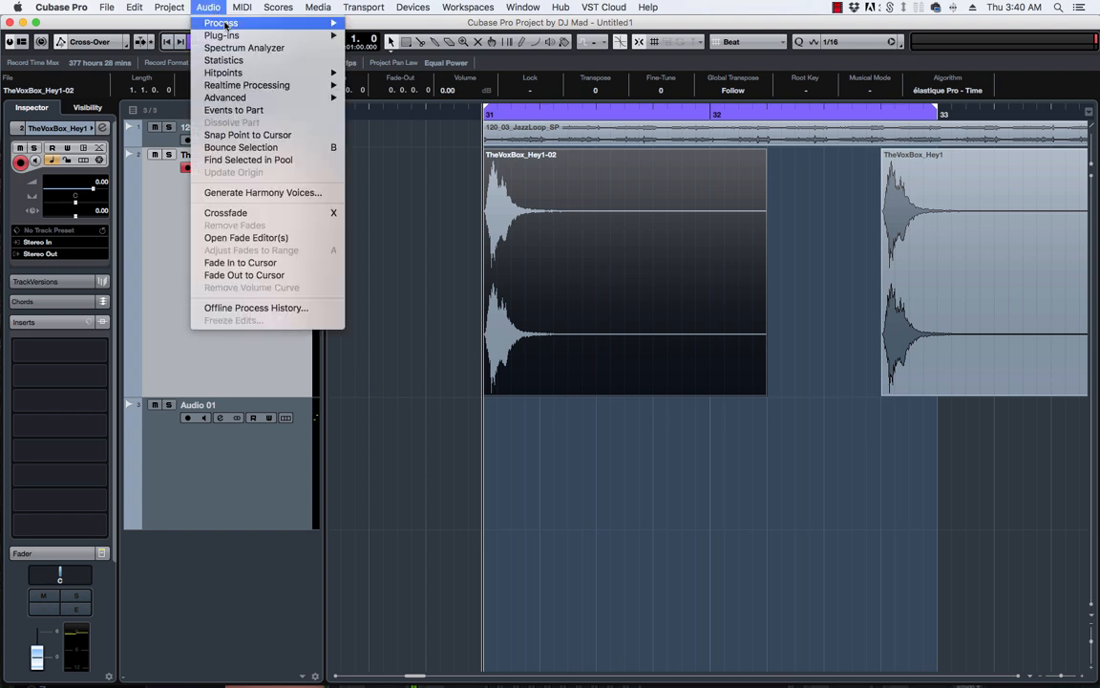
mouse_move(229, 23)
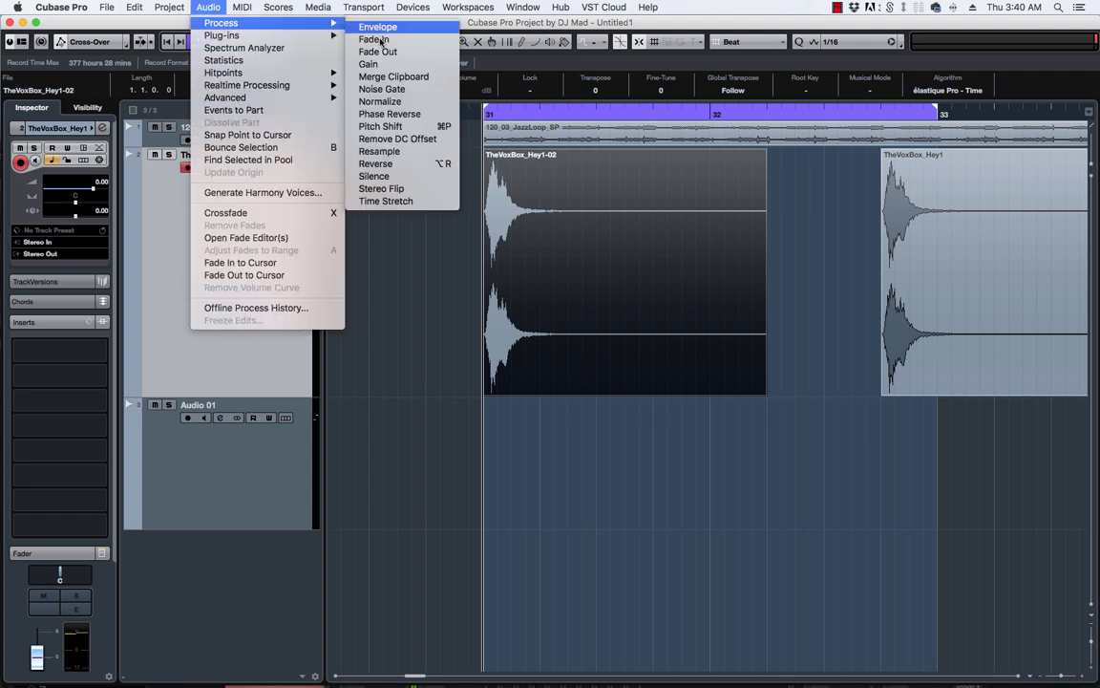
left_click(407, 169)
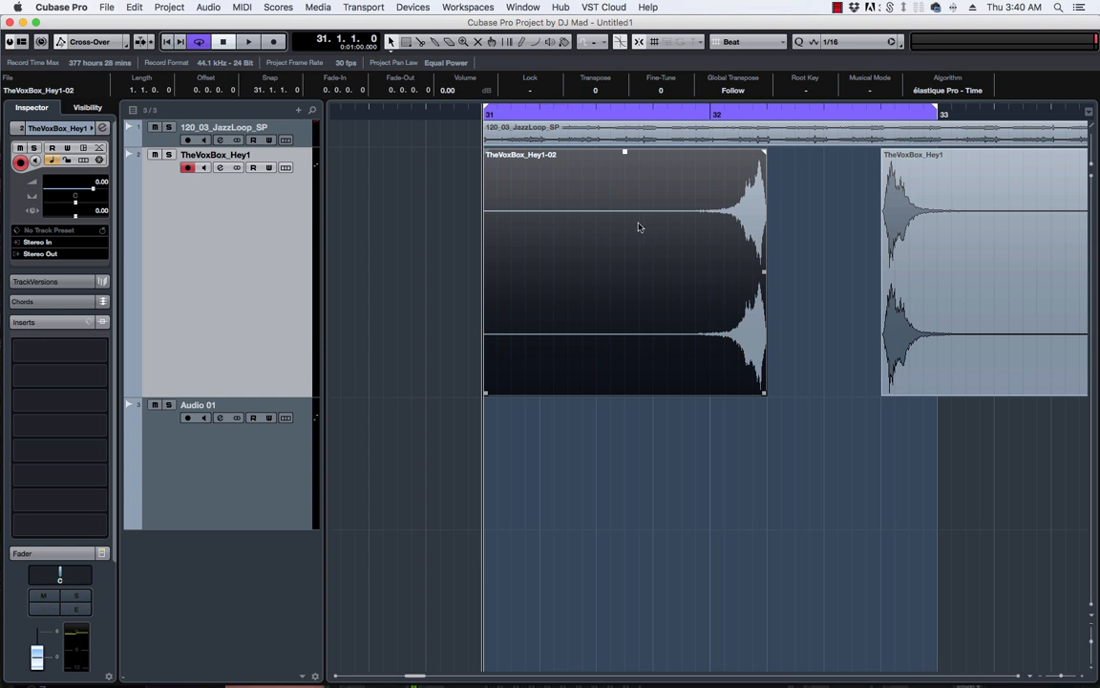
Open and dismiss the event's context menu and toolbox, switching to a different editing tool.
right_click(586, 218)
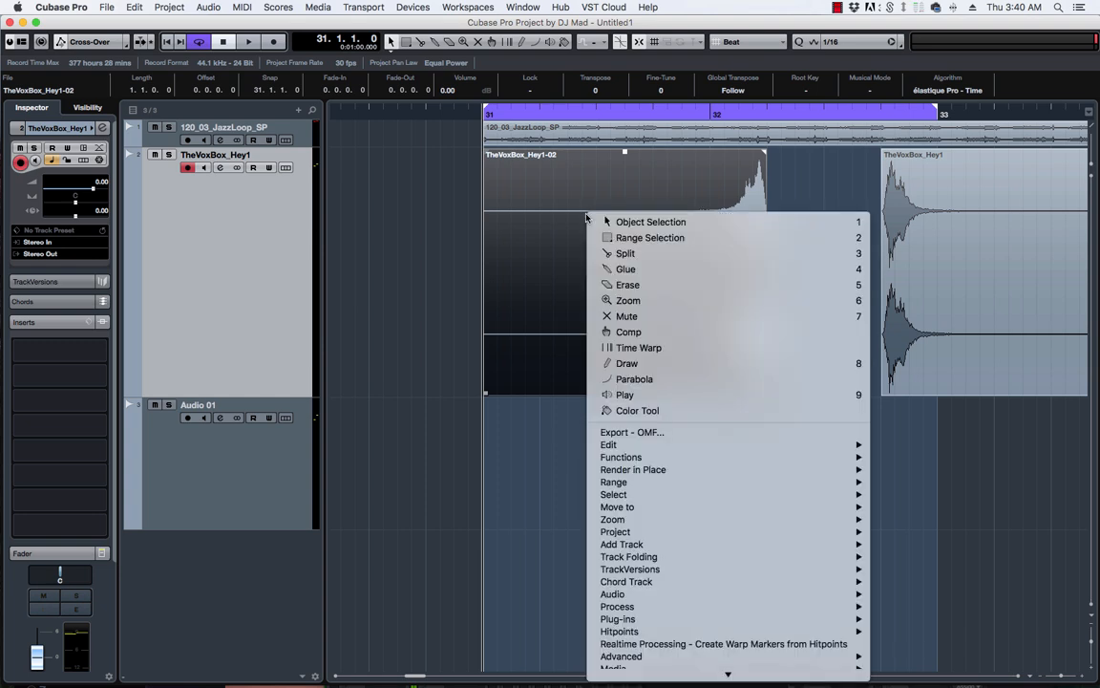
left_click(441, 222)
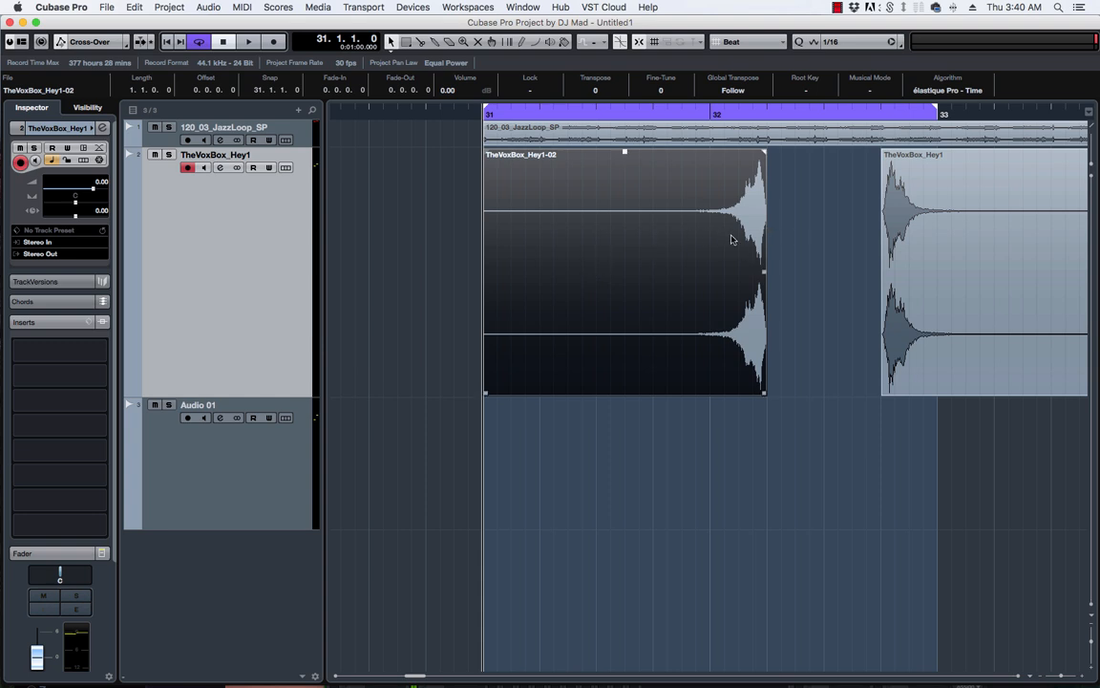
mouse_move(605, 682)
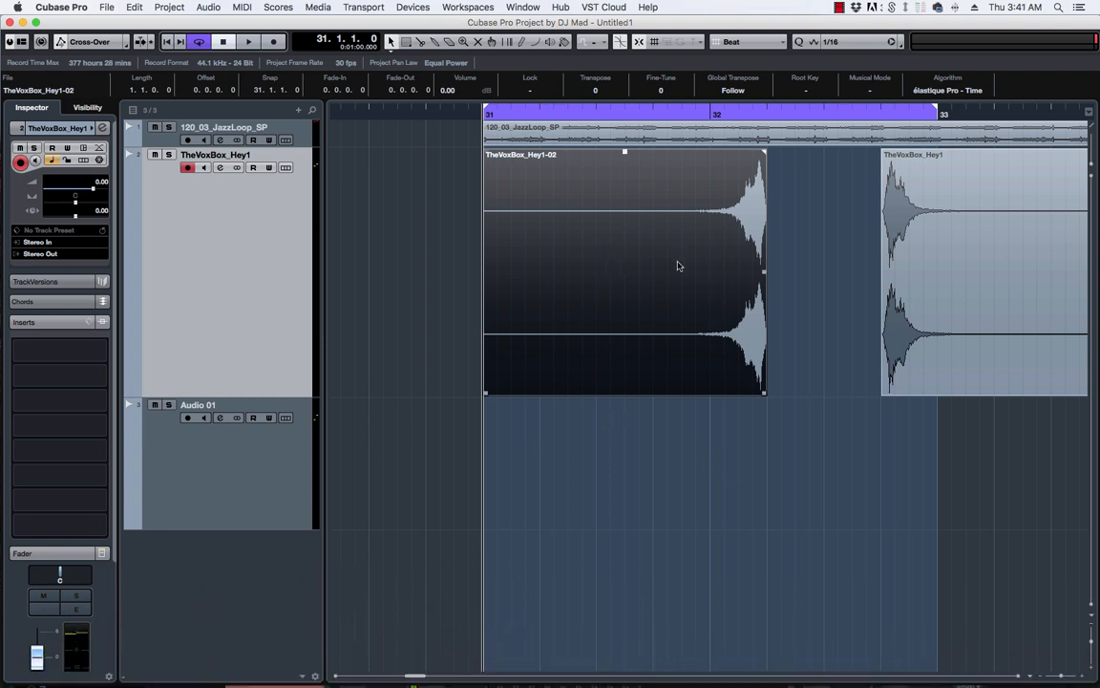
right_click(597, 240)
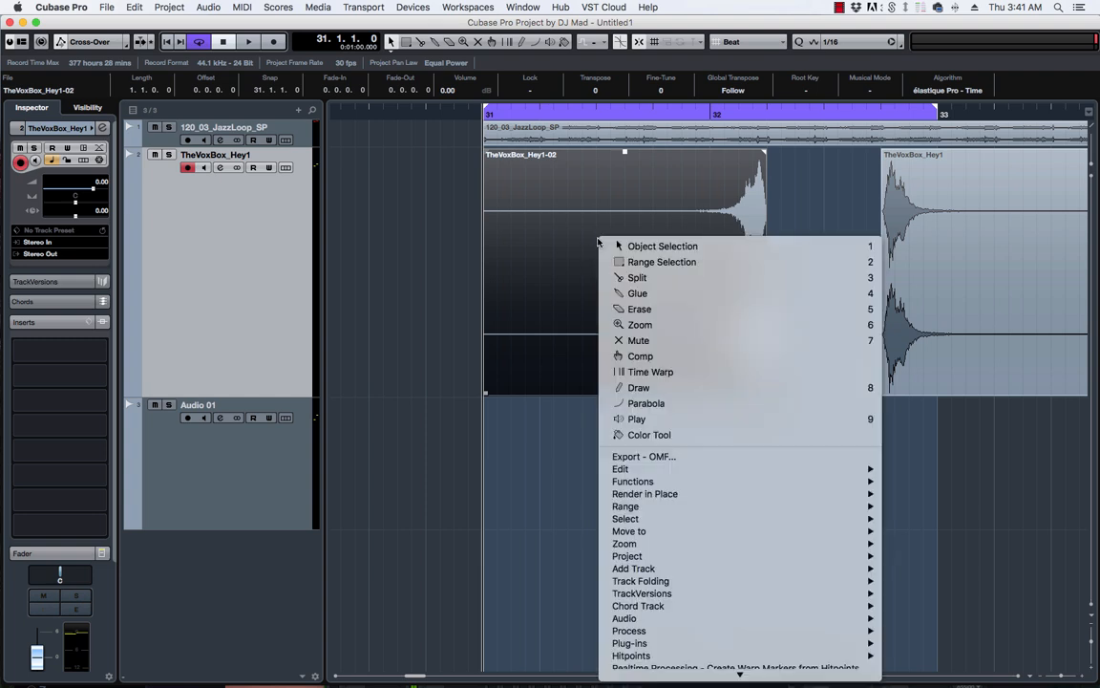
scroll(659, 470, "down", 2)
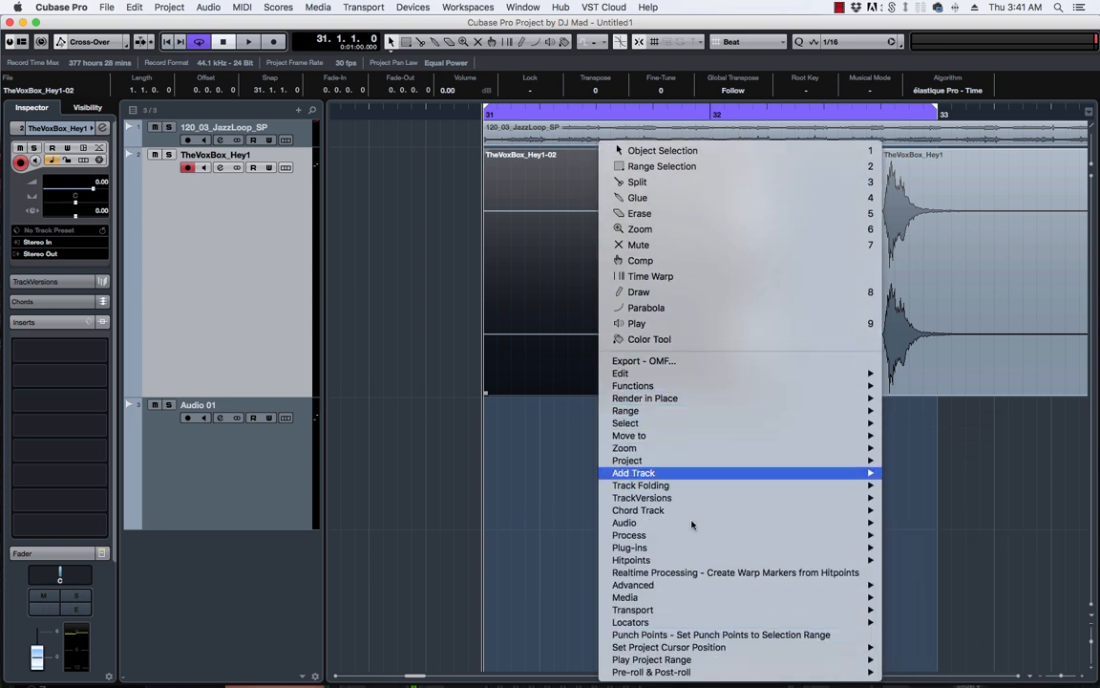
left_click(536, 422)
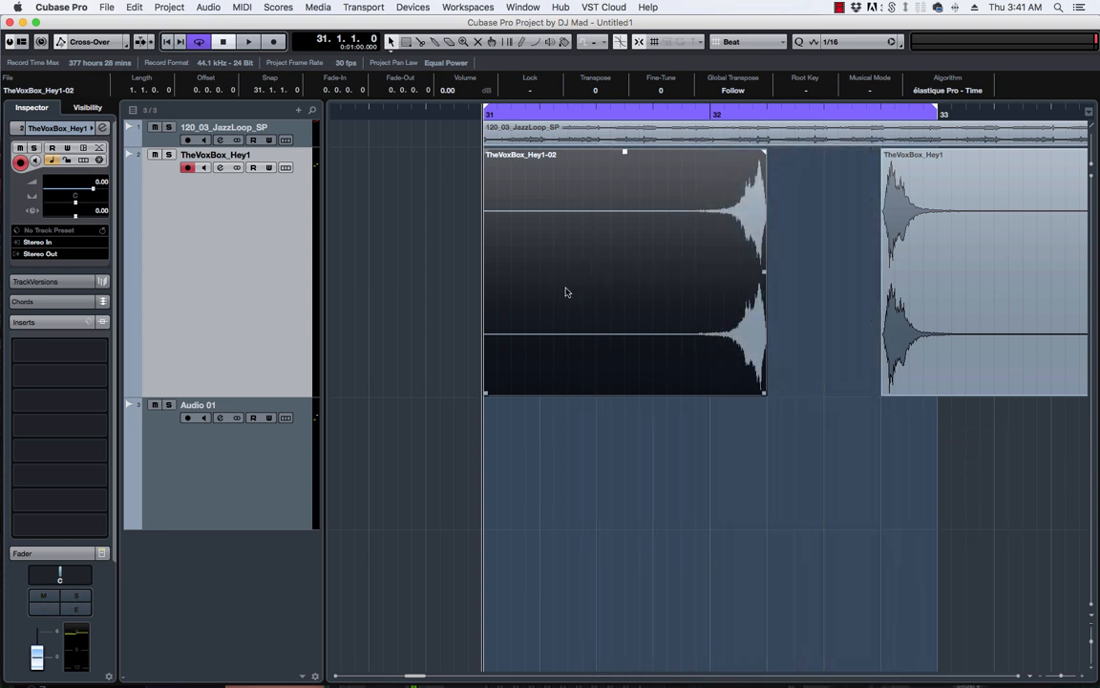
right_click(577, 268)
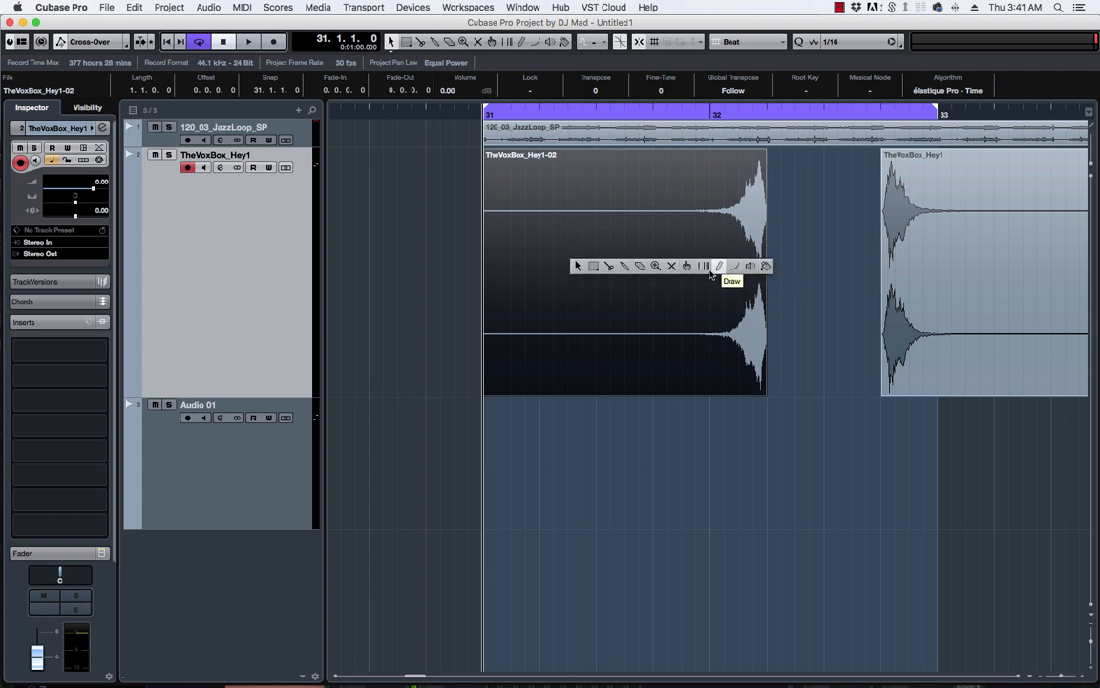
left_click(686, 267)
Navigate the reversed event's context menu to Plug-ins > MAD > REVERBS.
right_click(570, 272)
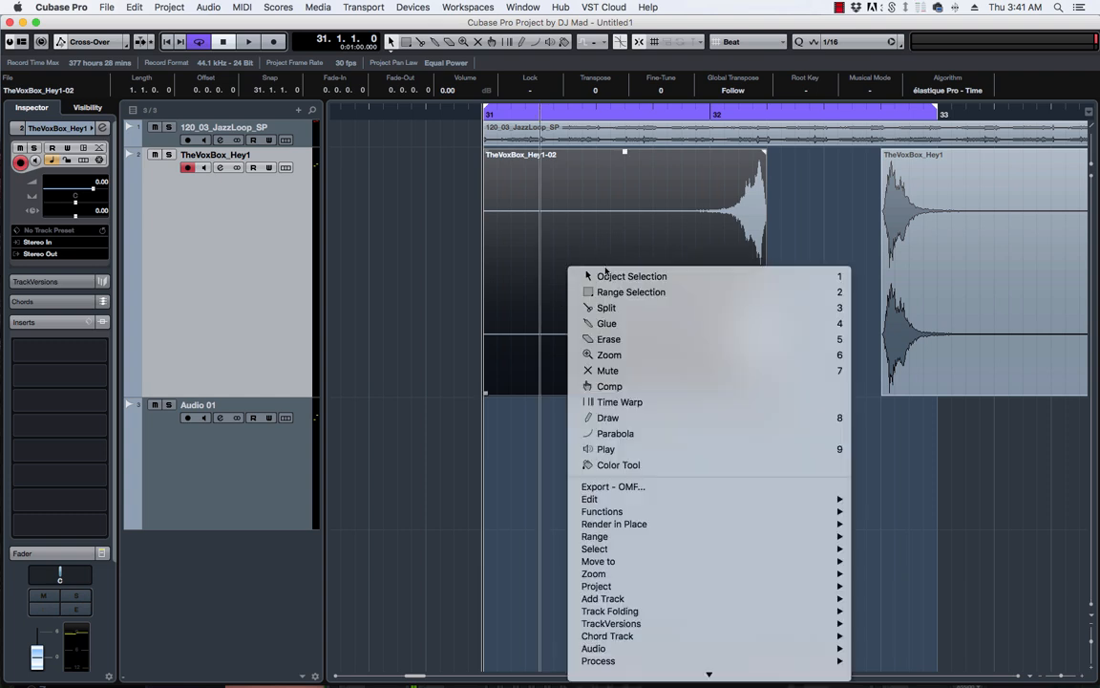
scroll(632, 479, "down", 3)
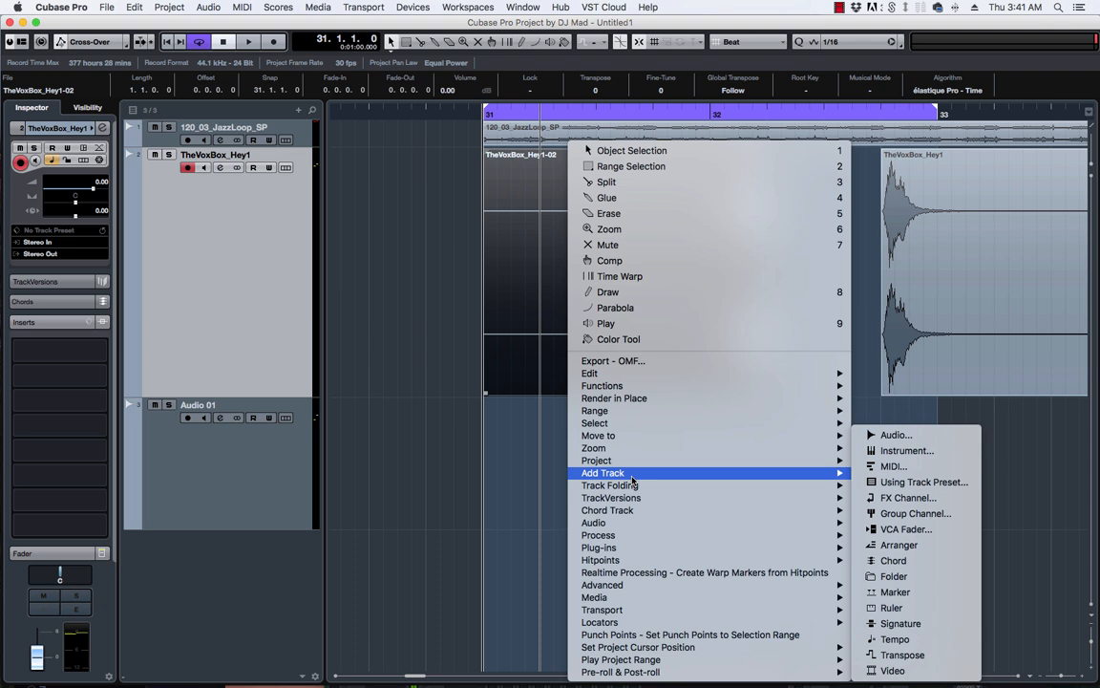
mouse_move(612, 547)
mouse_move(882, 552)
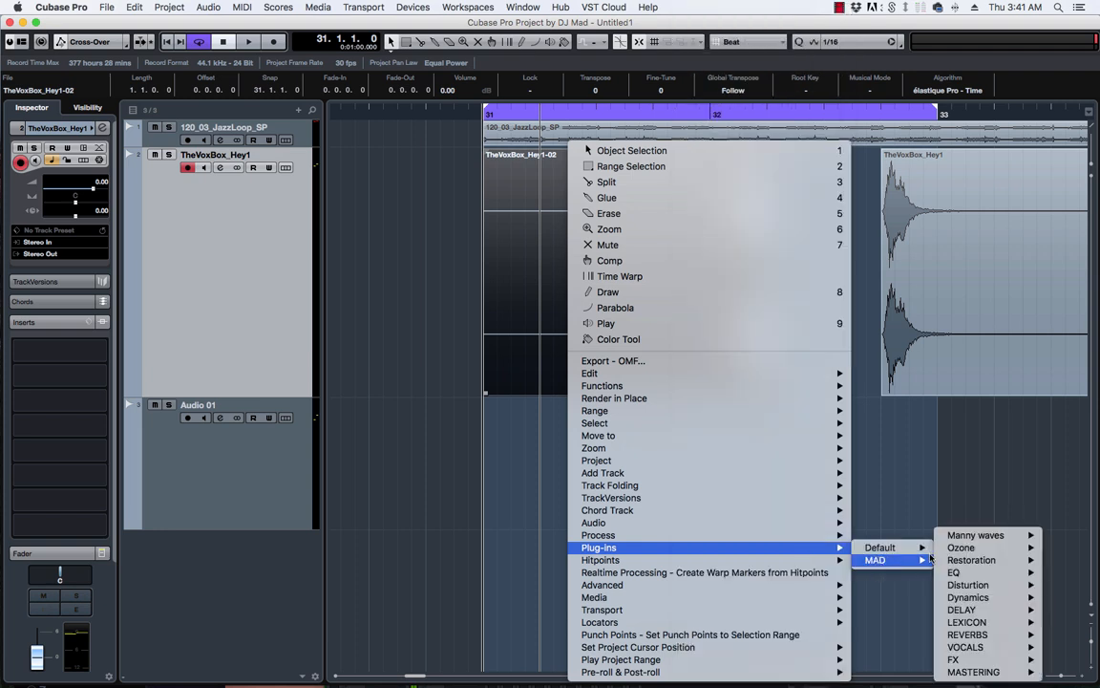
mouse_move(934, 559)
mouse_move(1007, 638)
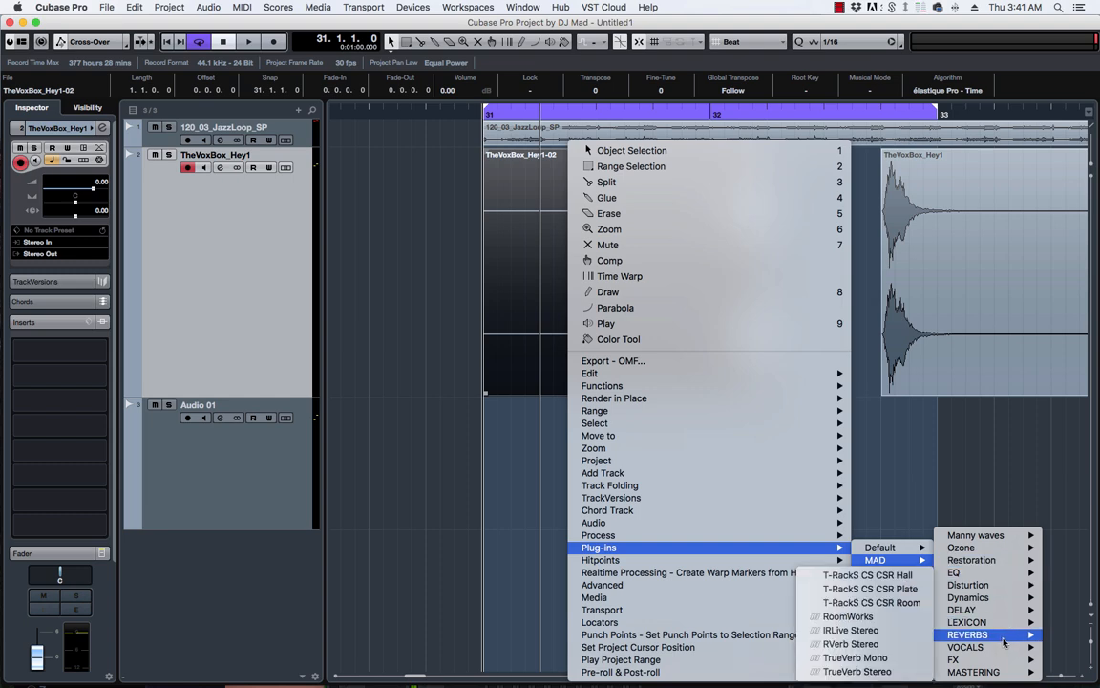
Process TheVoxBox_Hey1-02 with RoomWorks at 3.67 reverb time and 100 mix.
left_click(848, 616)
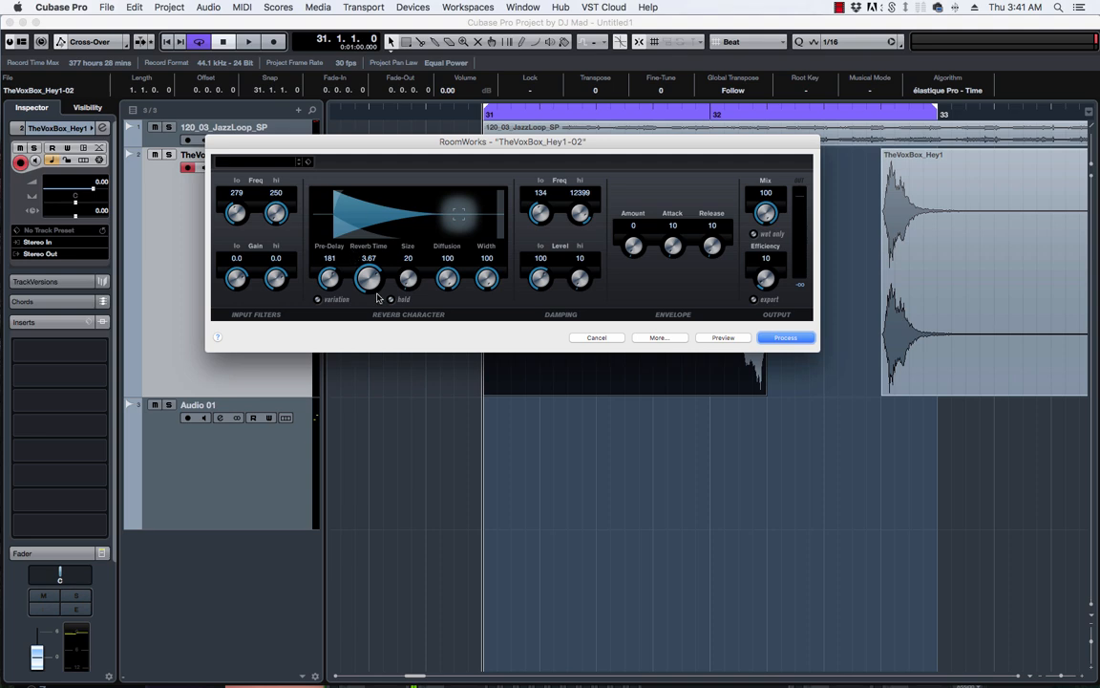
left_click(784, 337)
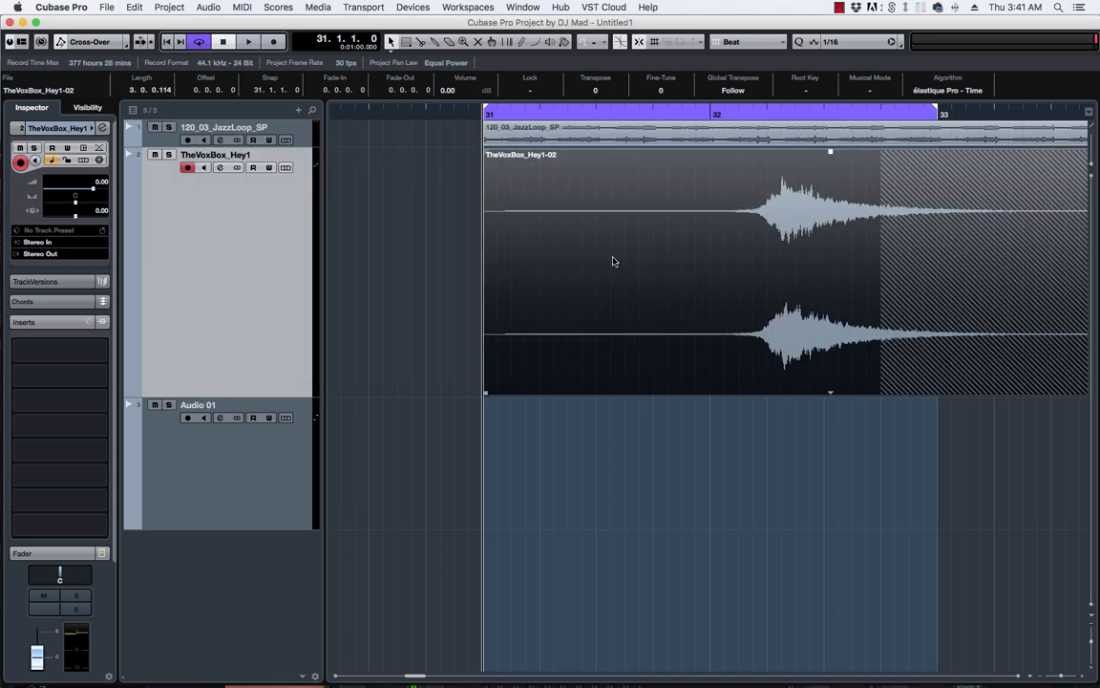
Reverse the reverbed TheVoxBox_Hey1-02 event.
left_click(210, 8)
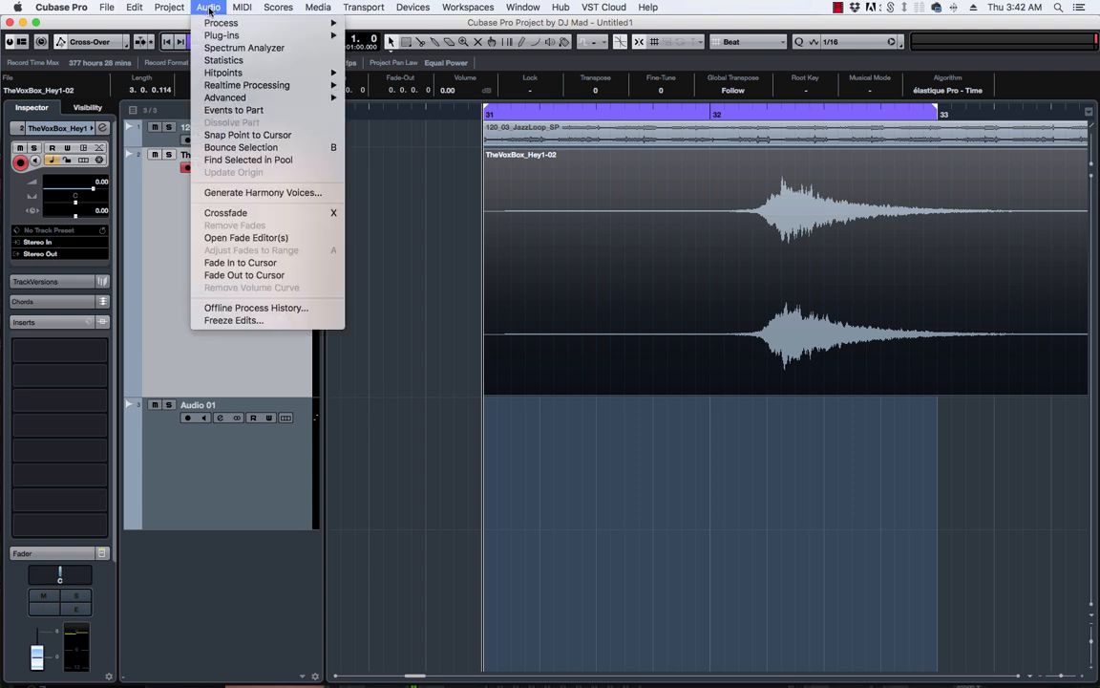
mouse_move(218, 25)
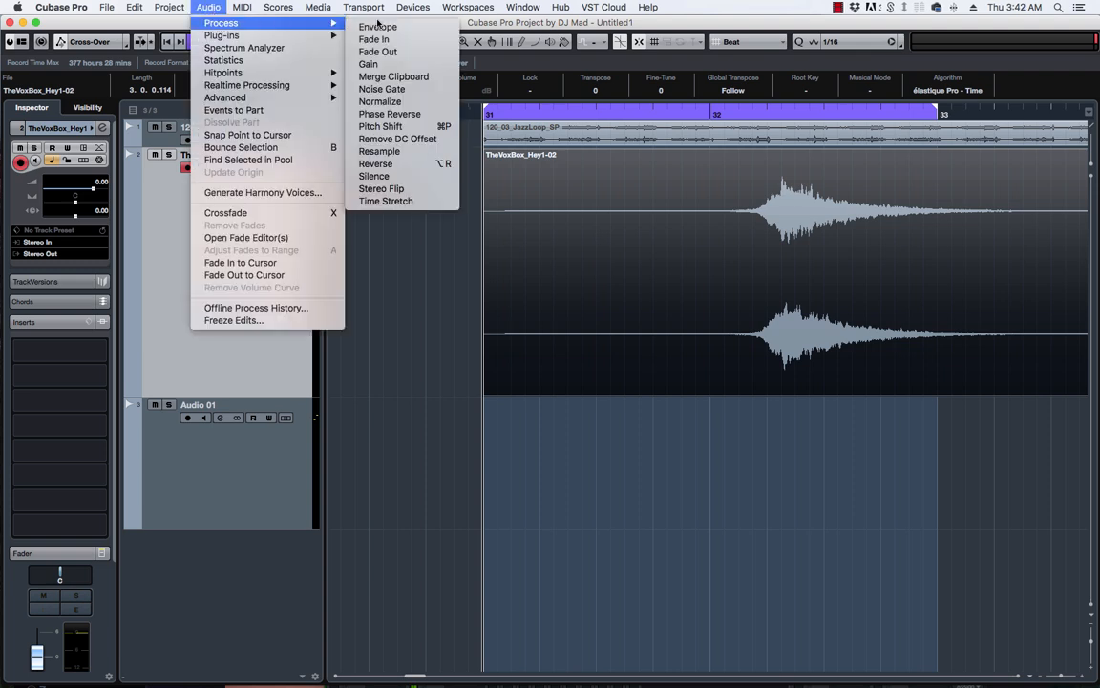
left_click(378, 163)
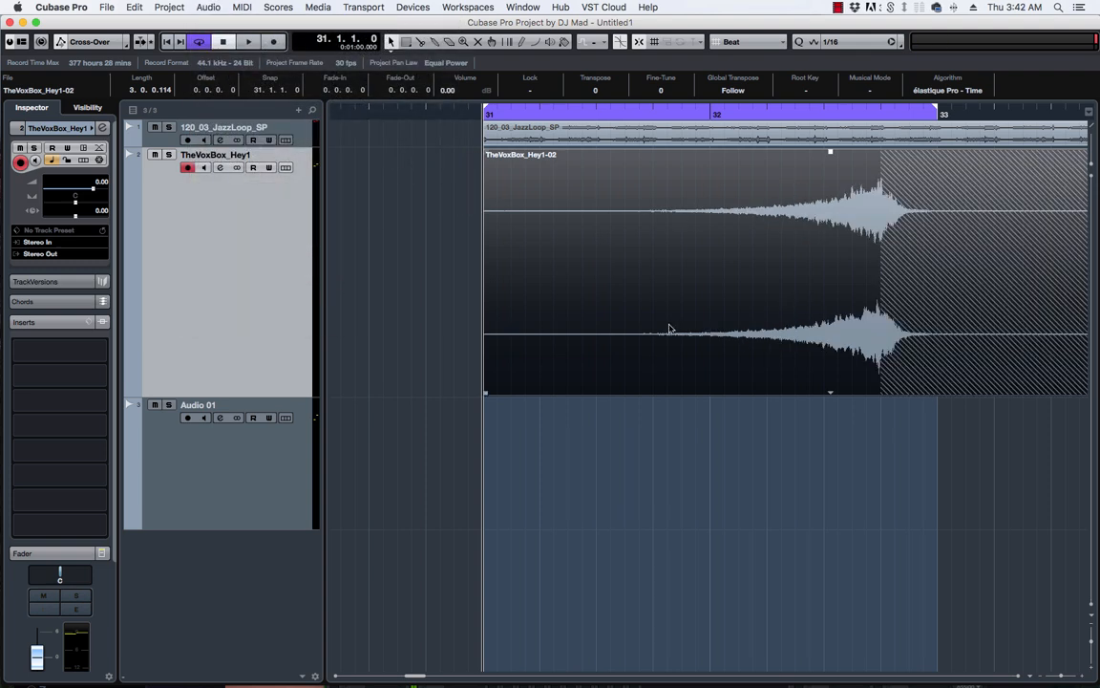
Move the reversed swell down onto Audio 01 and play it back to listen.
left_click_drag(538, 383, 530, 447)
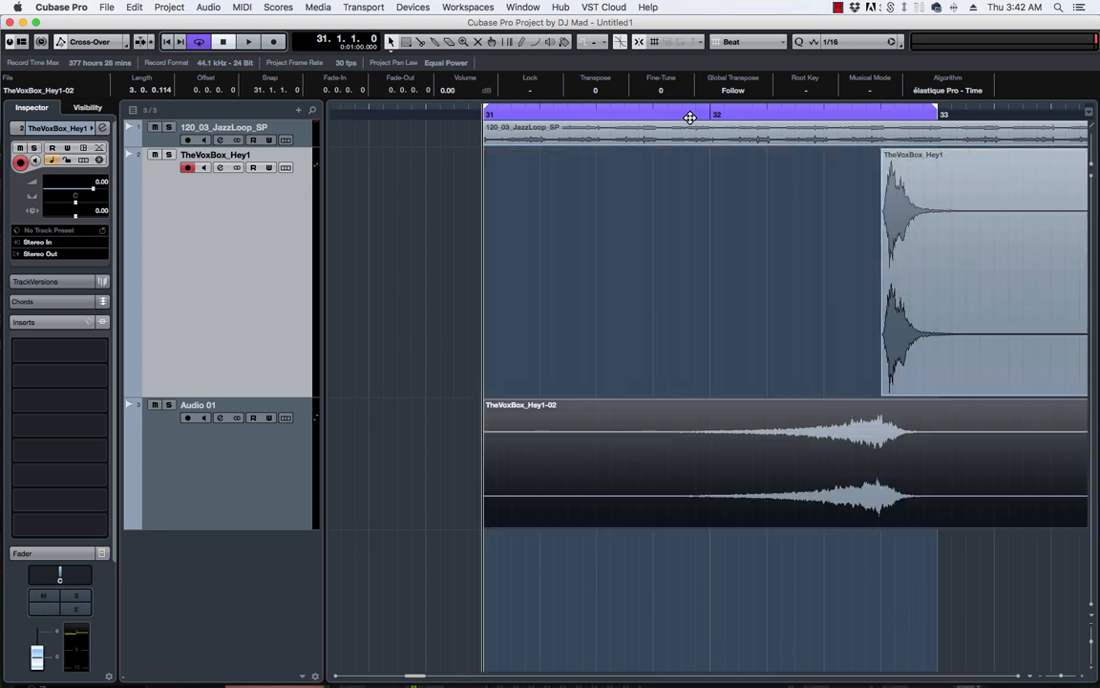
key("space")
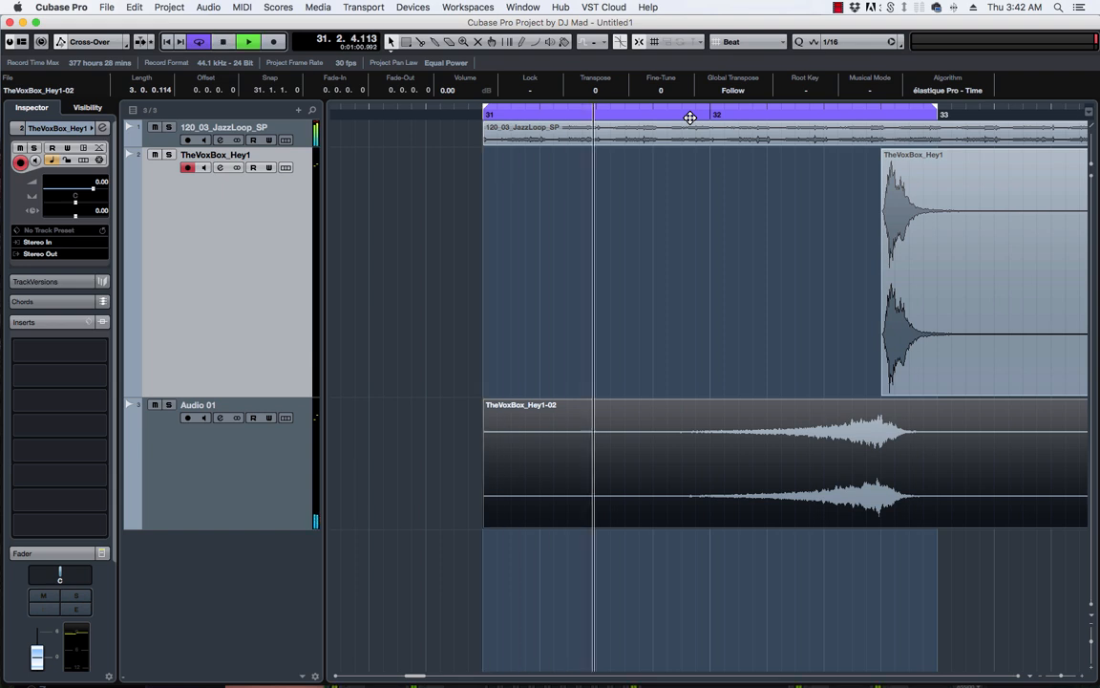
scroll(689, 118, "left", 5)
scroll(689, 117, "left", 2)
scroll(690, 117, "right", 8)
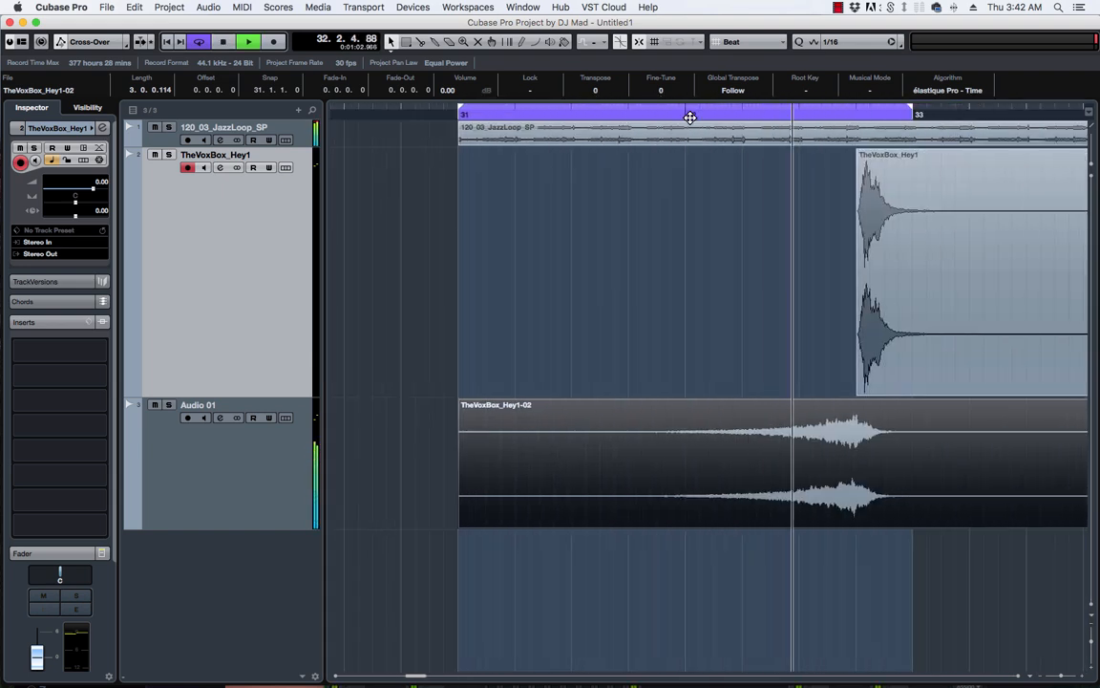
key("space")
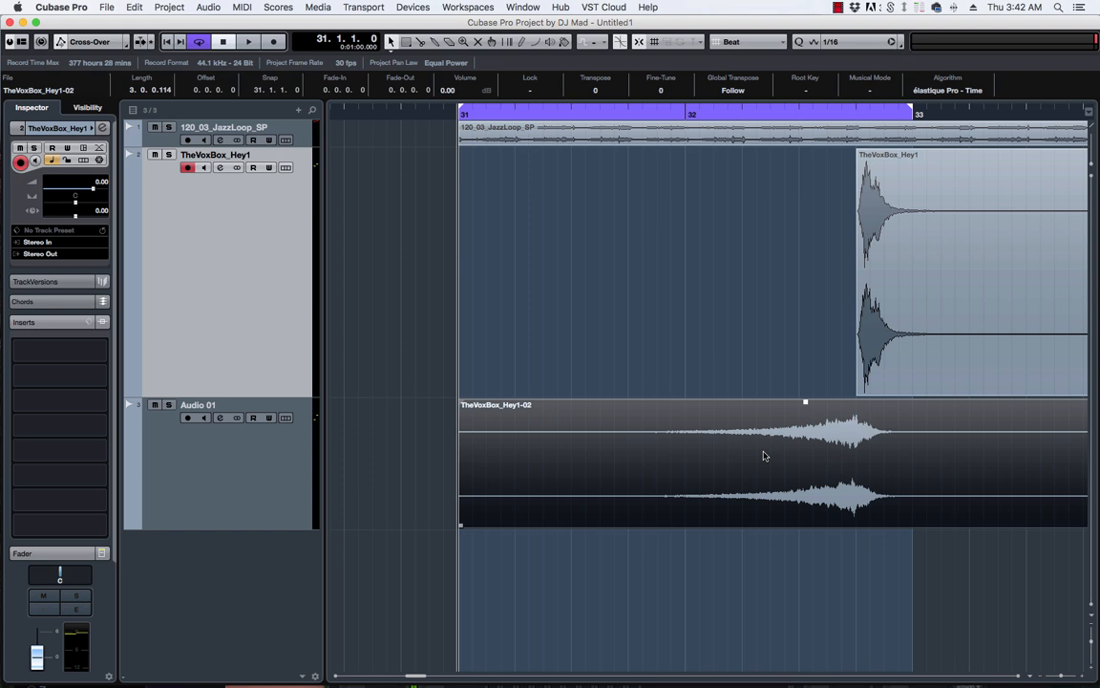
Delete the reversed swell from Audio 01 and select the original TheVoxBox_Hey1 event at 32.4.
key("Delete")
scroll(649, 295, "right", 5)
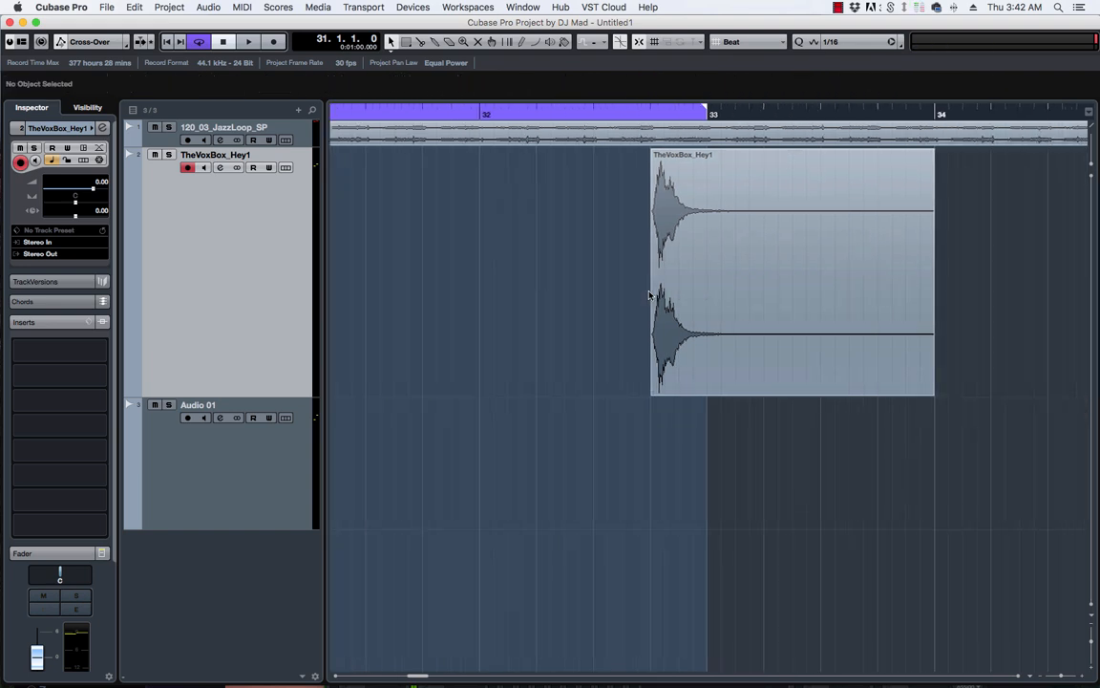
scroll(650, 295, "left", 4)
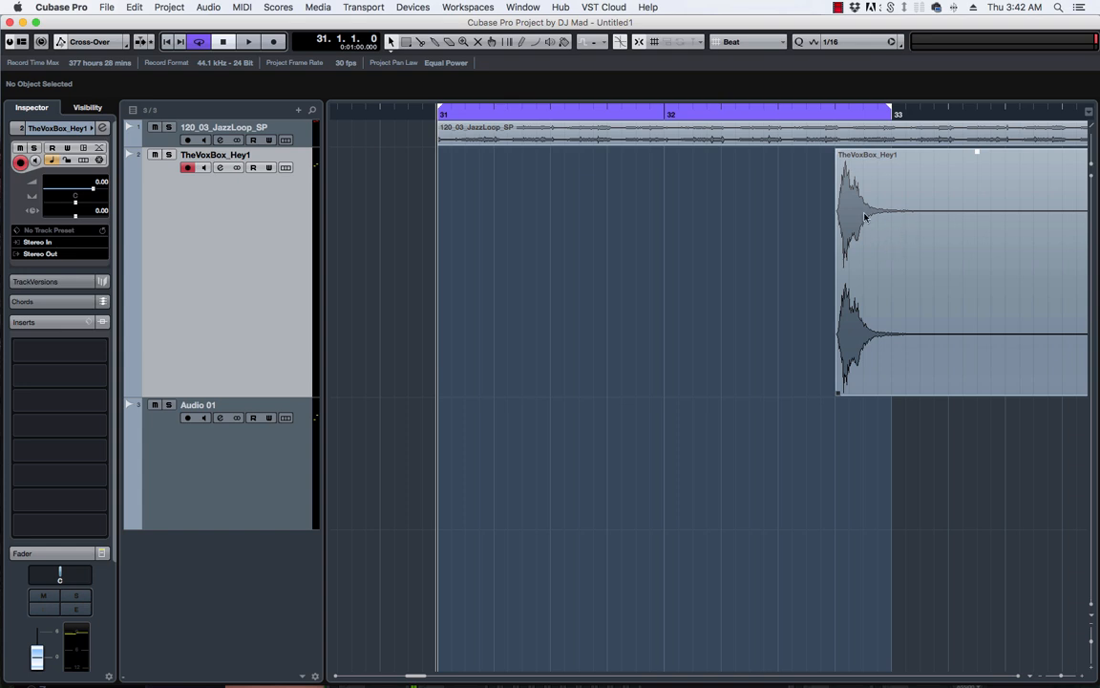
scroll(741, 223, "right", 2)
left_click(822, 221)
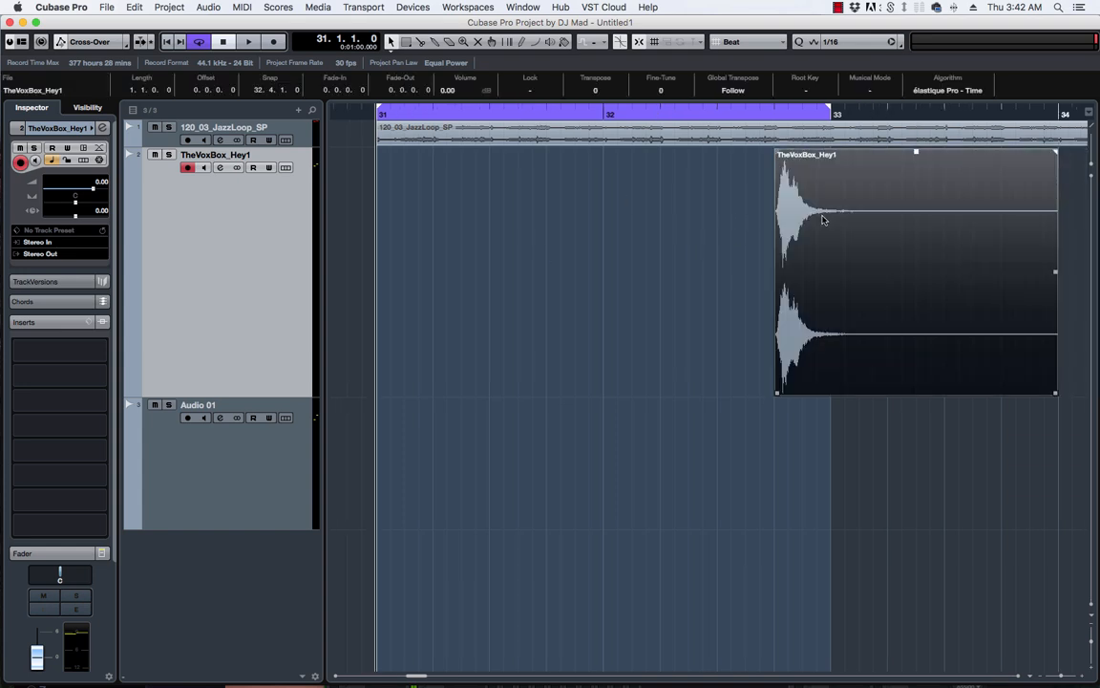
Open File > Key Commands and show the macros list.
left_click(107, 7)
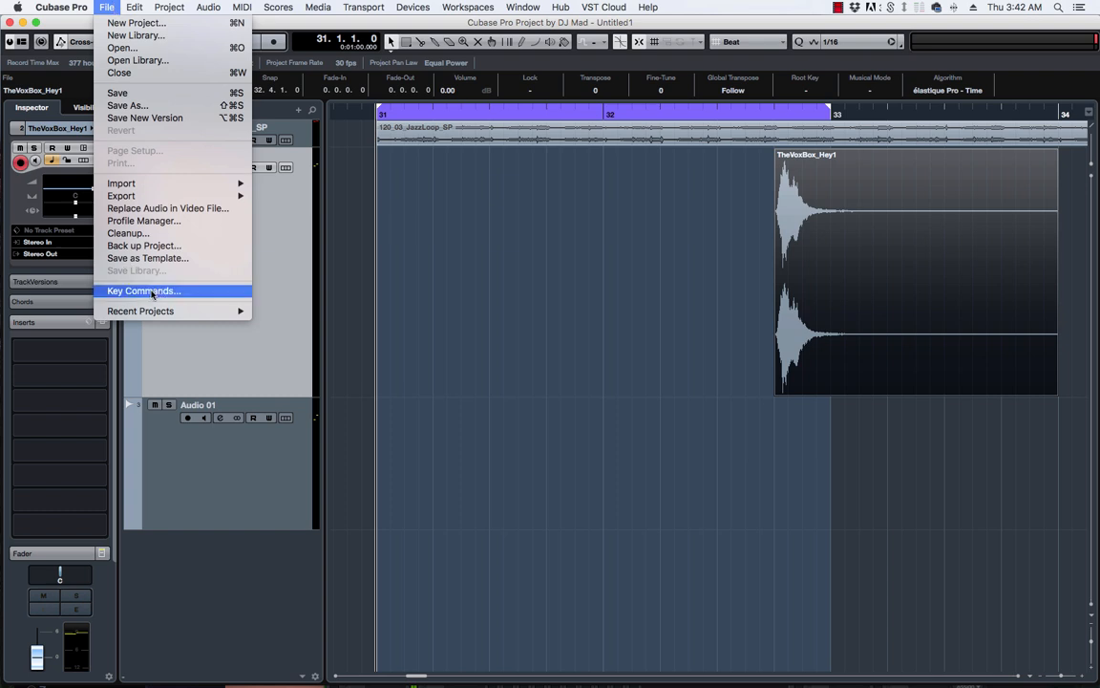
left_click(280, 291)
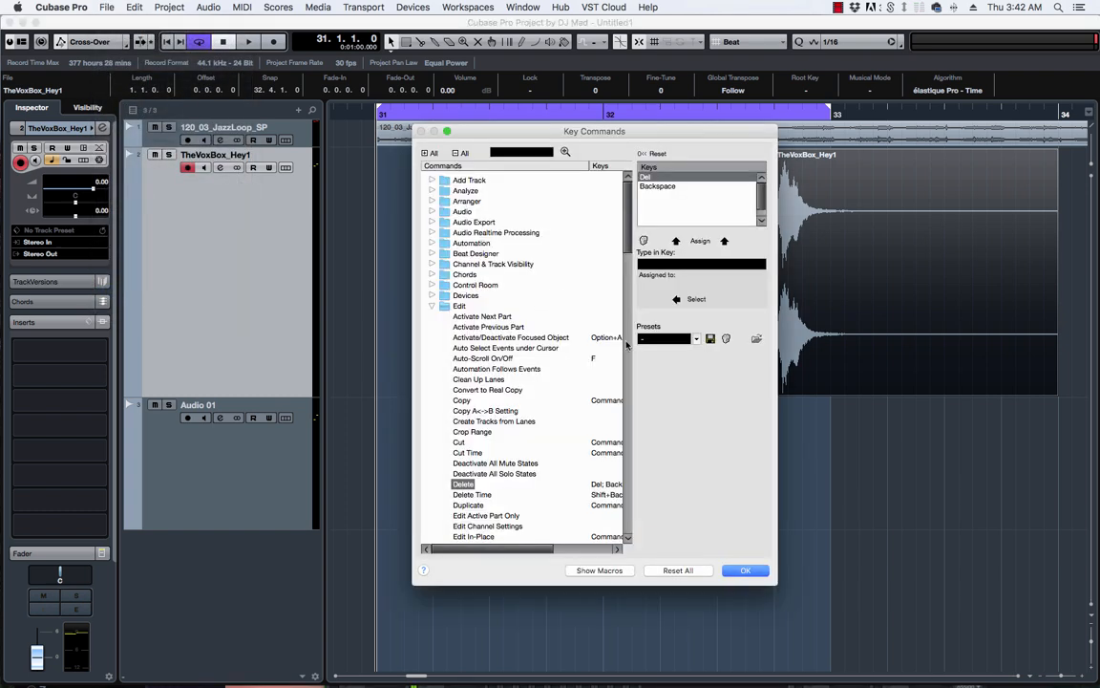
left_click(599, 571)
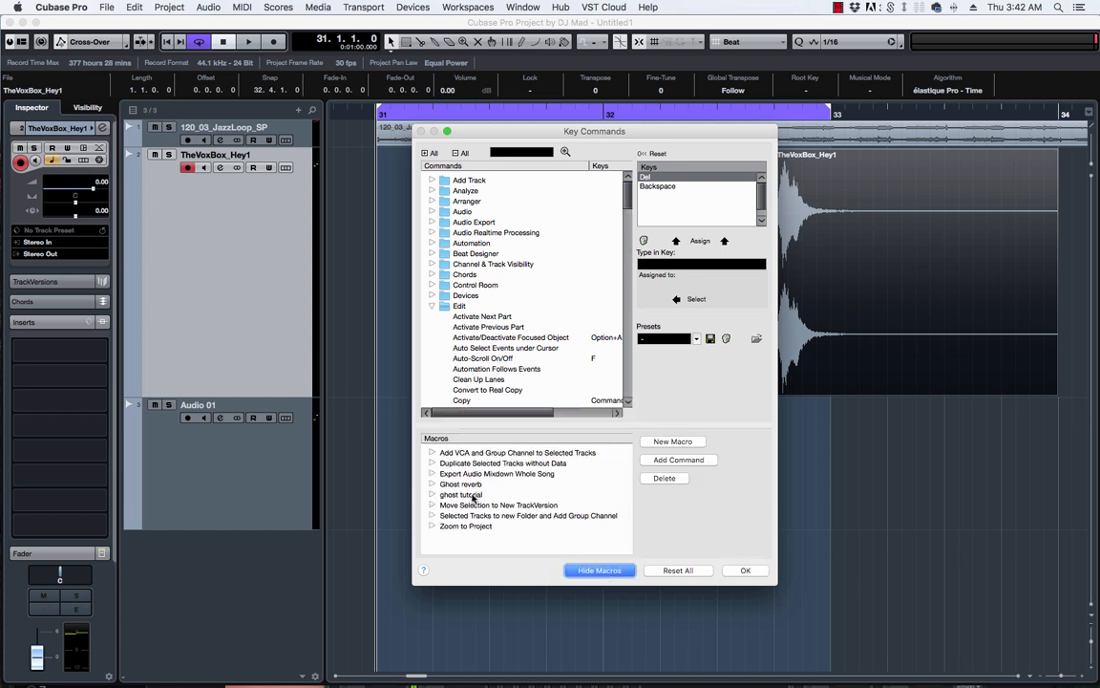
Delete the ghost tutorial macro's commands, starting with Process - Reverse, and then the macro itself.
left_click(443, 494)
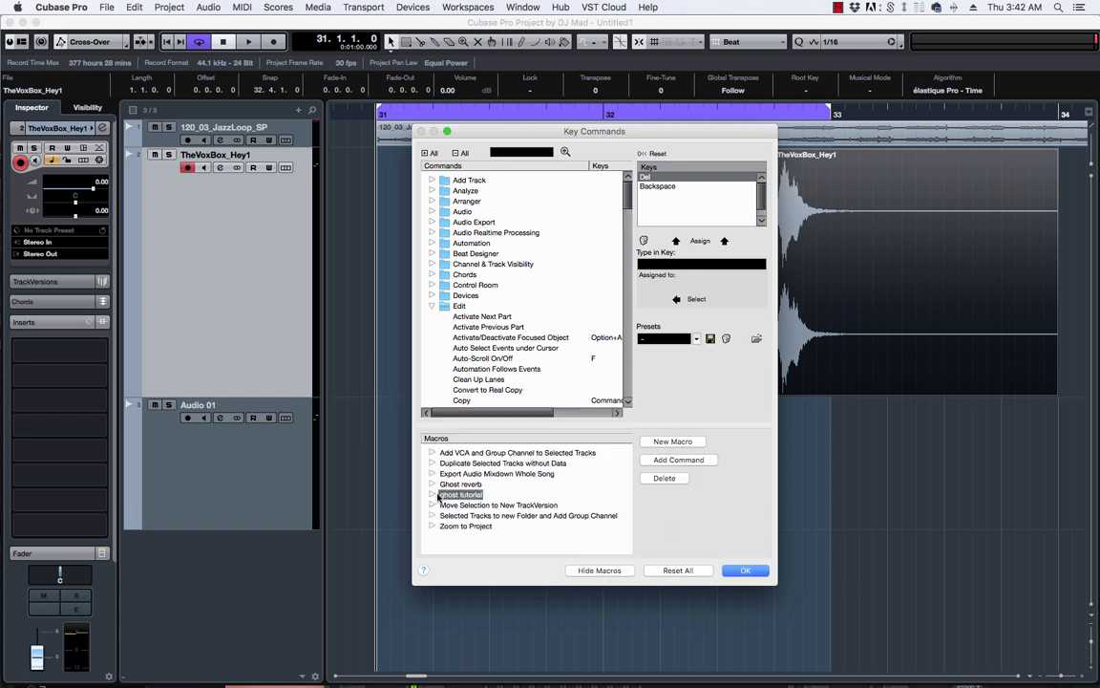
left_click(433, 495)
left_click(482, 536)
left_click(665, 480)
left_click(666, 480)
left_click(665, 480)
left_click(665, 480)
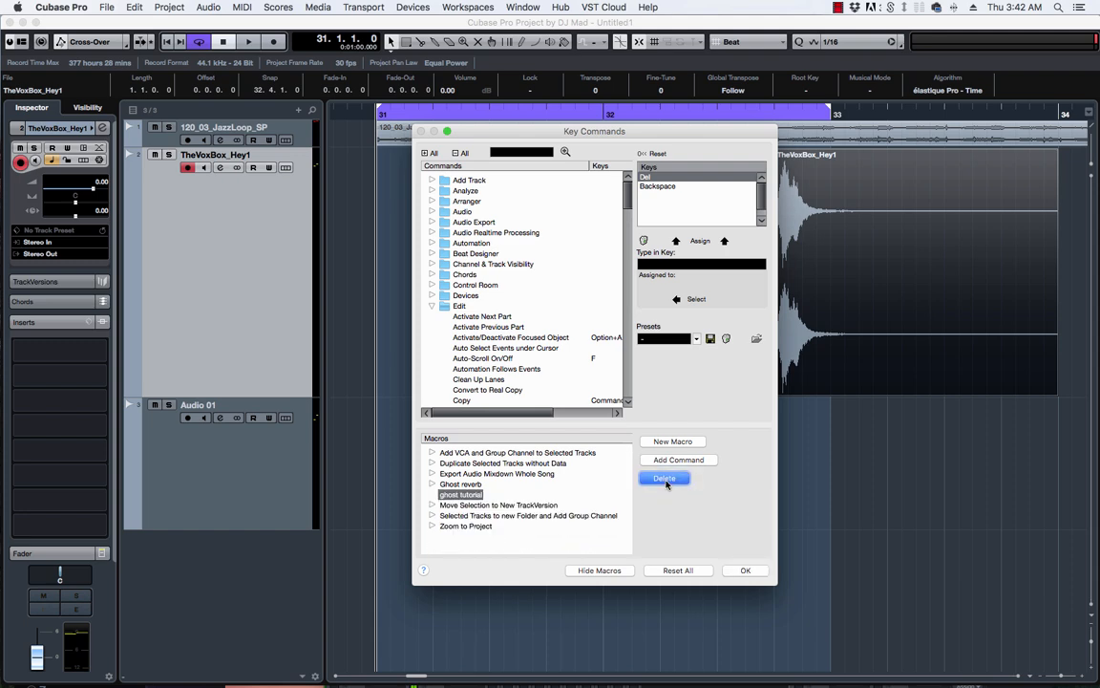
left_click(611, 570)
left_click(613, 570)
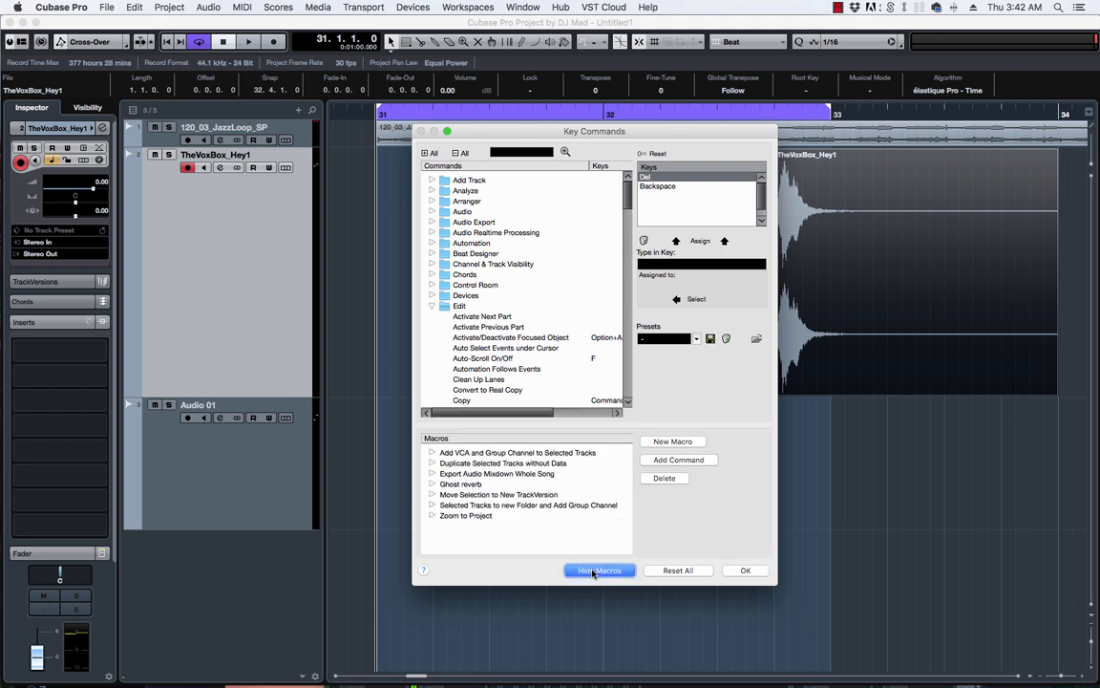
Add a new macro named 'ghost tutorial' and reselect it in the macro list.
left_click(669, 441)
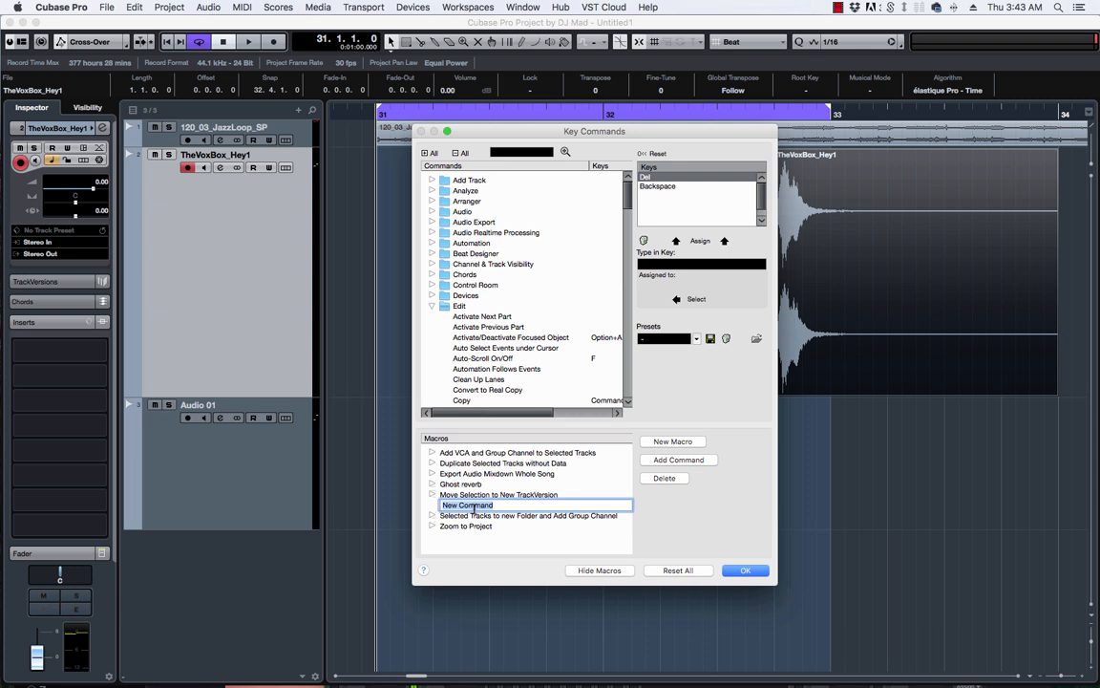
type("ghost tutorial")
key("Return")
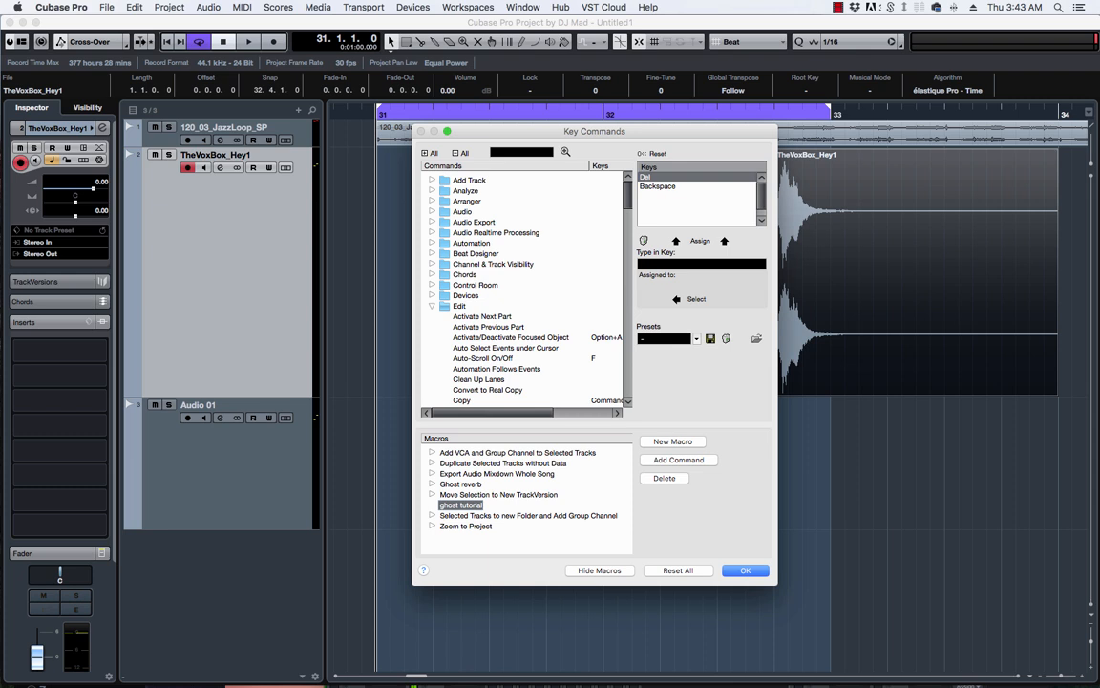
left_click(483, 485)
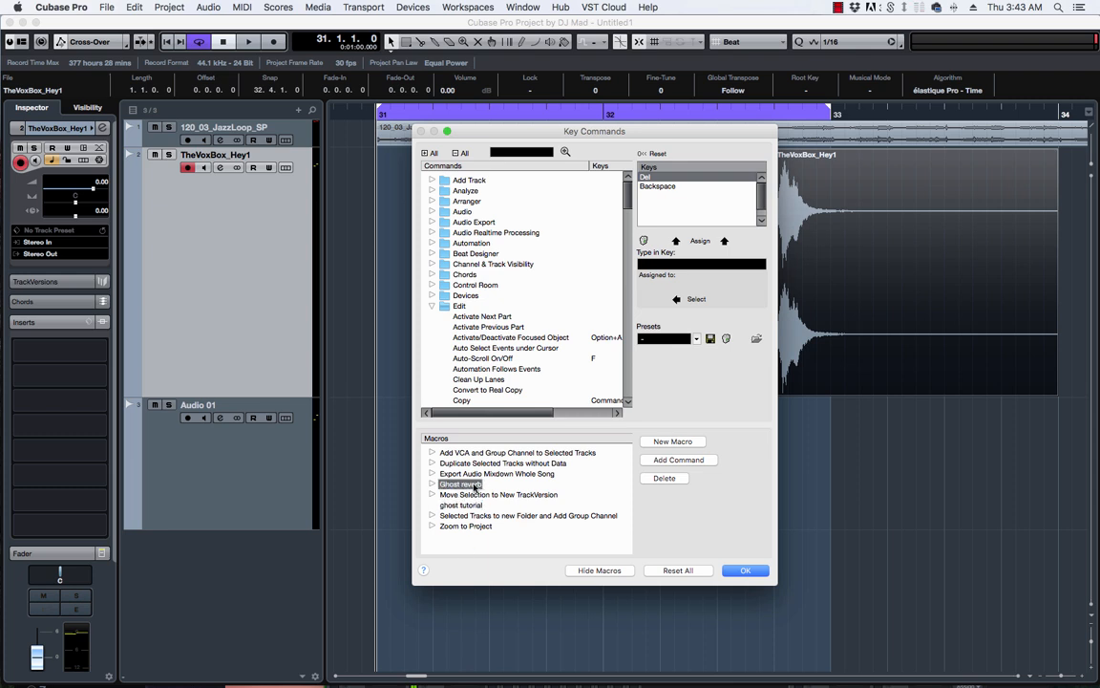
left_click(463, 506)
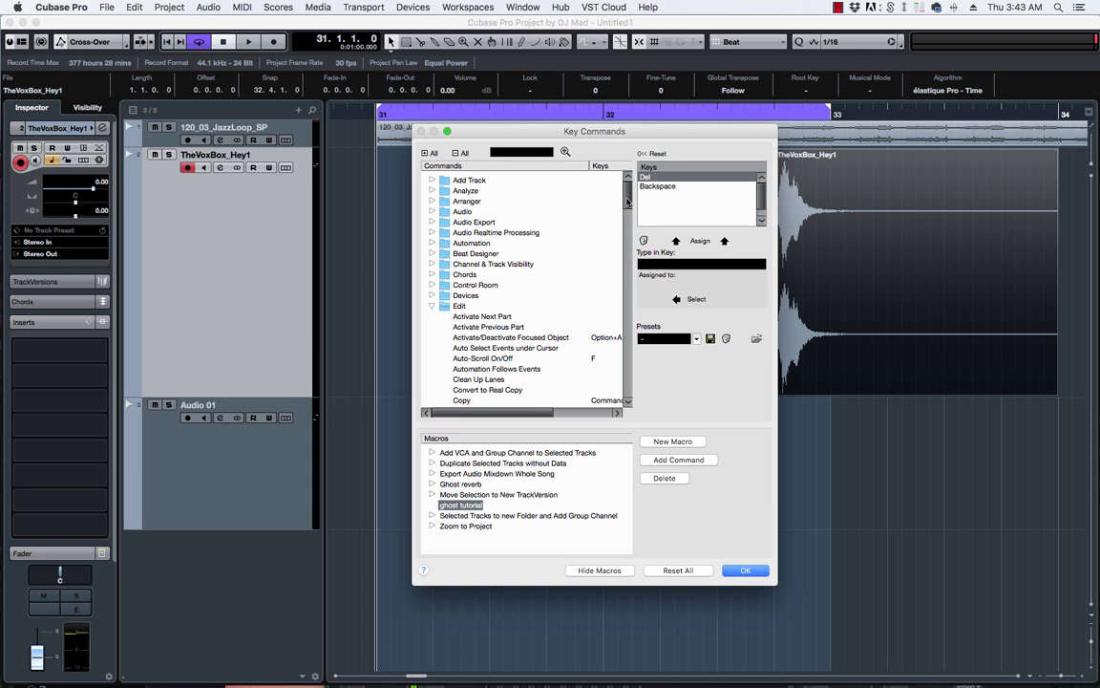
Add Audio - Bounce from the Audio category as the ghost tutorial macro's first command.
left_click(432, 306)
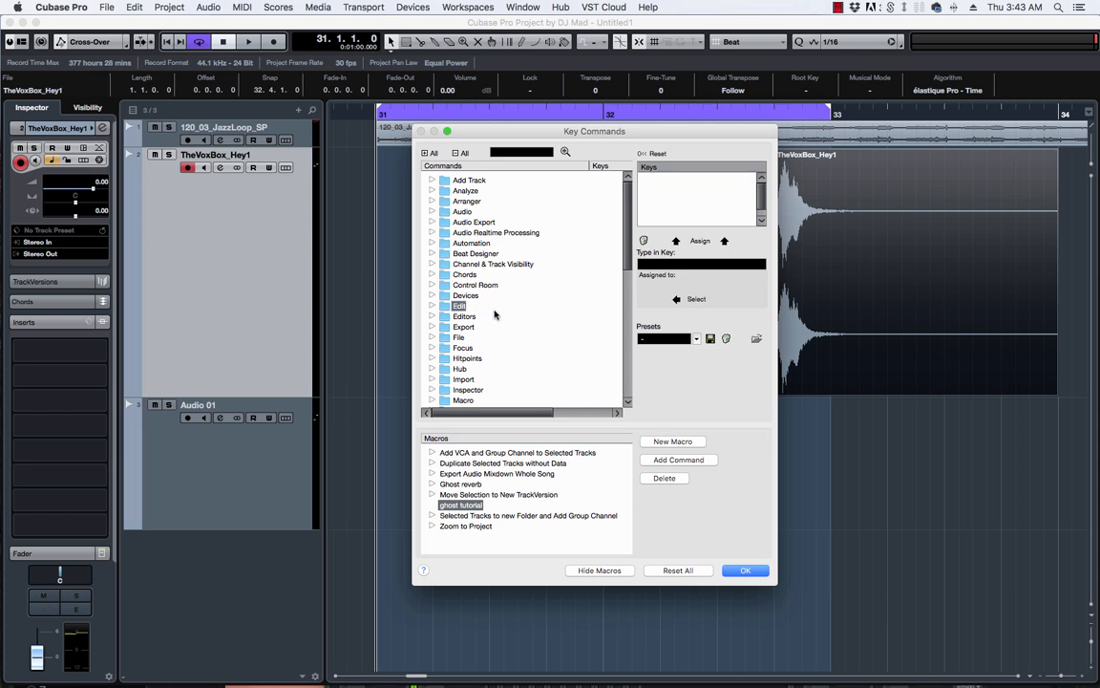
scroll(477, 284, "down", 5)
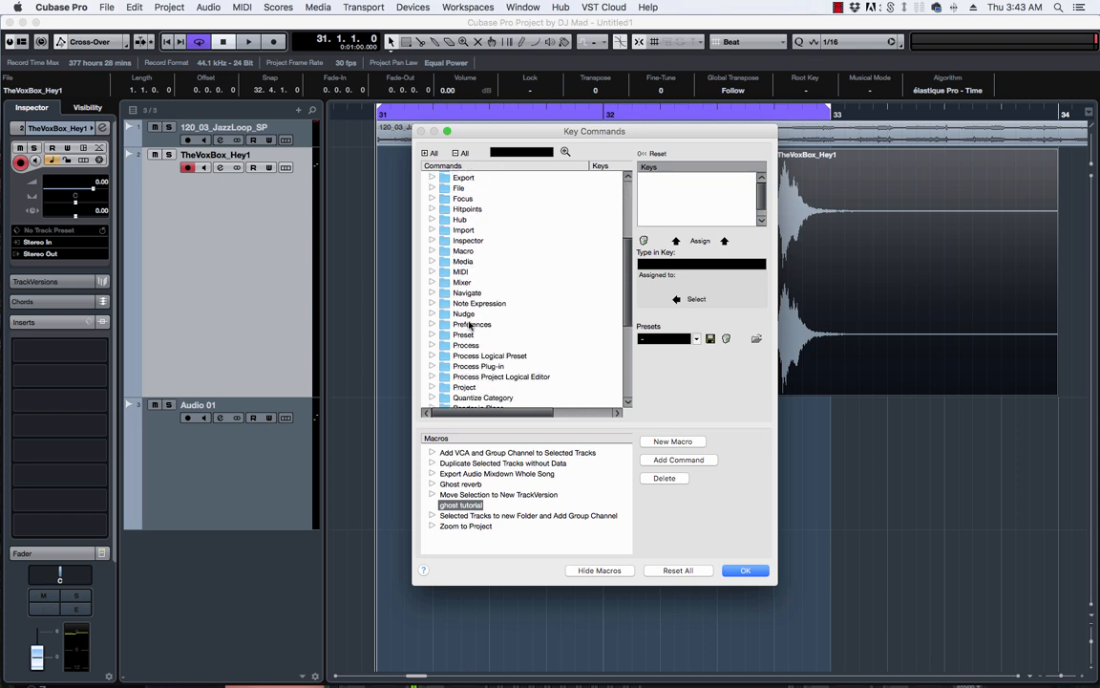
left_click(433, 346)
scroll(515, 340, "down", 4)
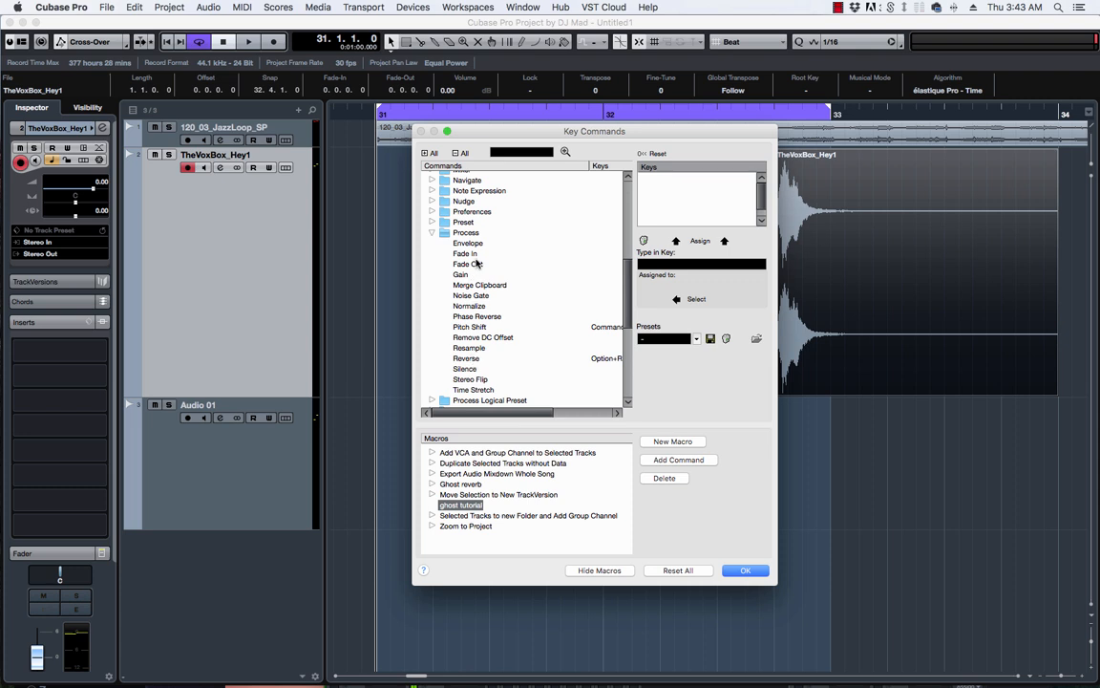
left_click(432, 233)
scroll(520, 300, "up", 9)
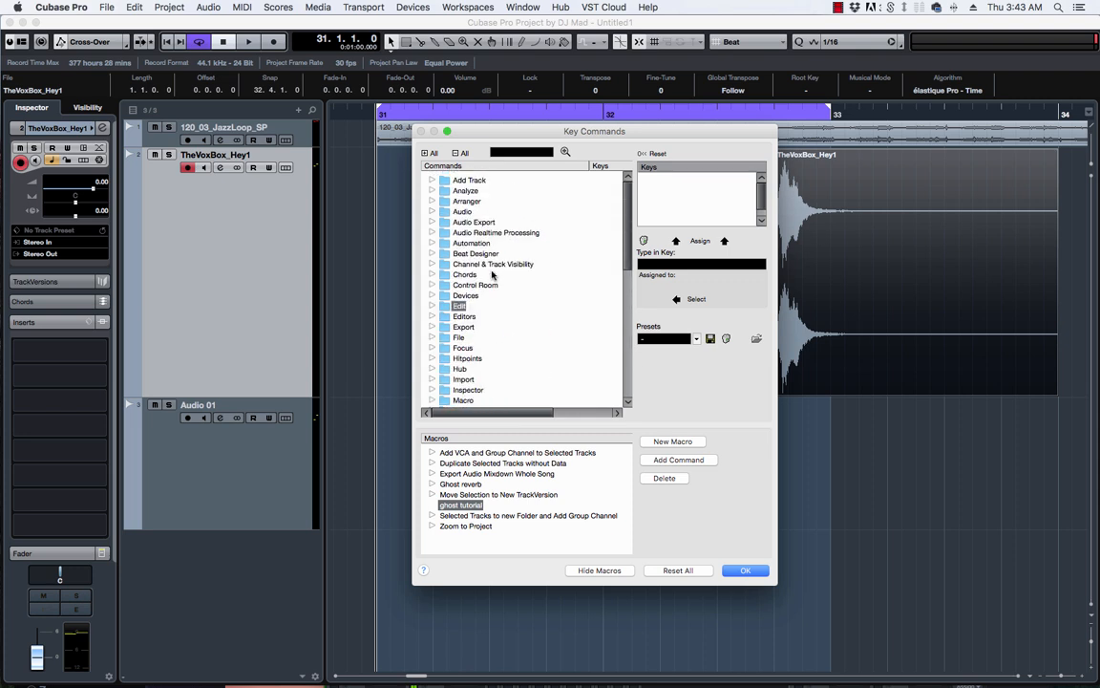
left_click(432, 212)
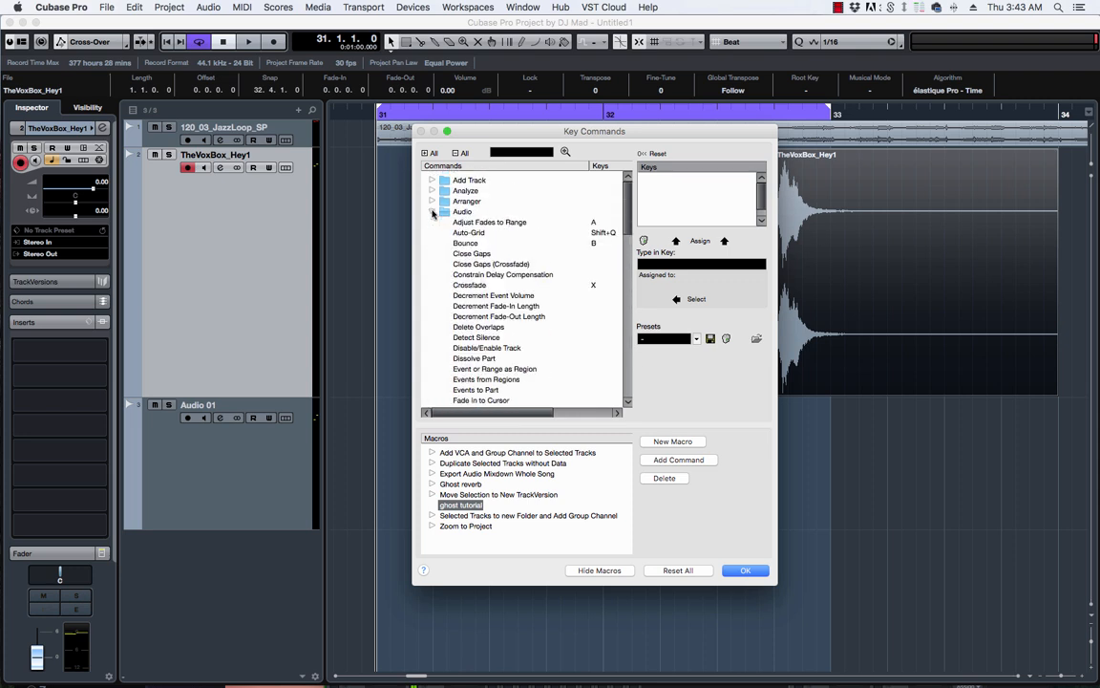
left_click(467, 243)
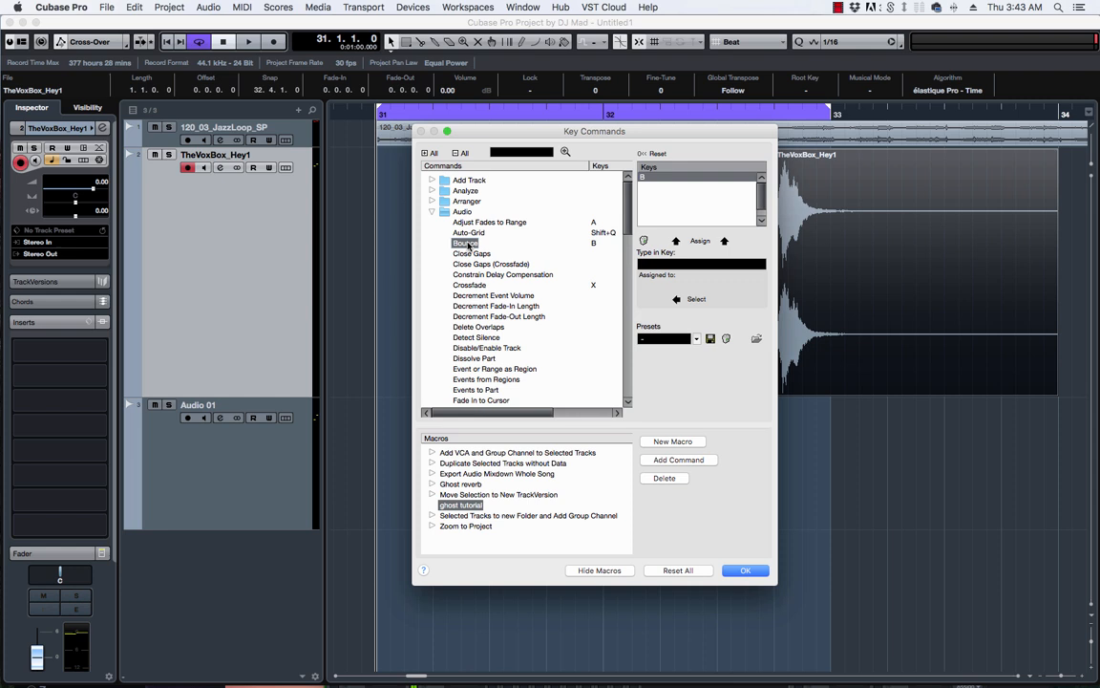
left_click(679, 460)
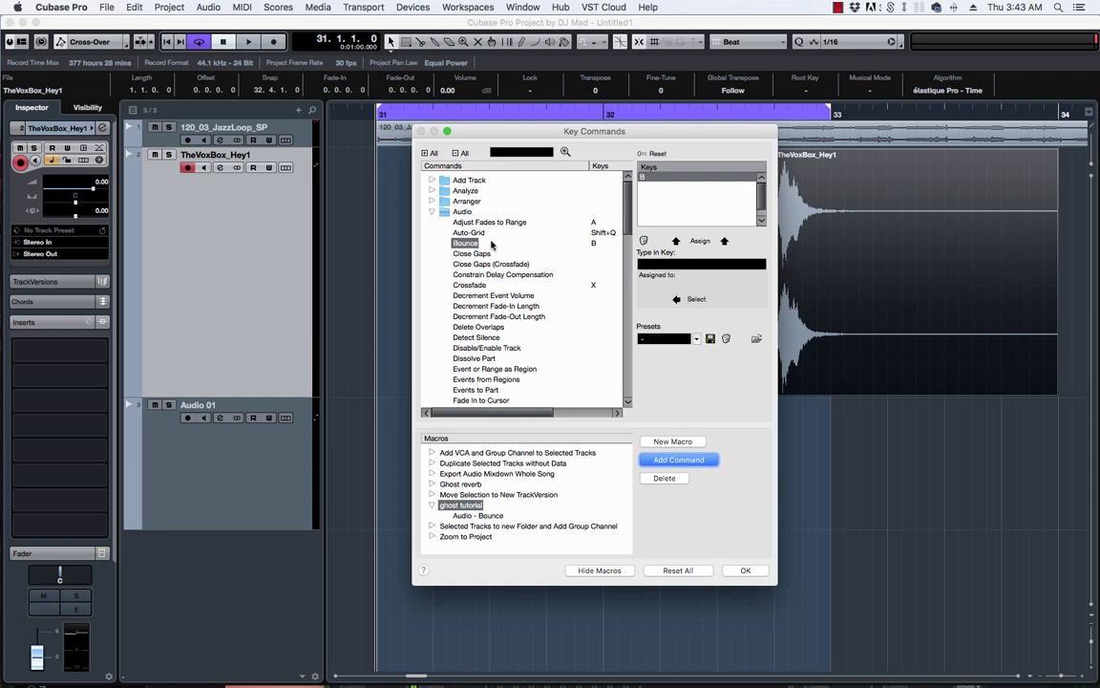
Add Process - Reverse to the ghost tutorial macro after Bounce.
scroll(492, 247, "down", 3)
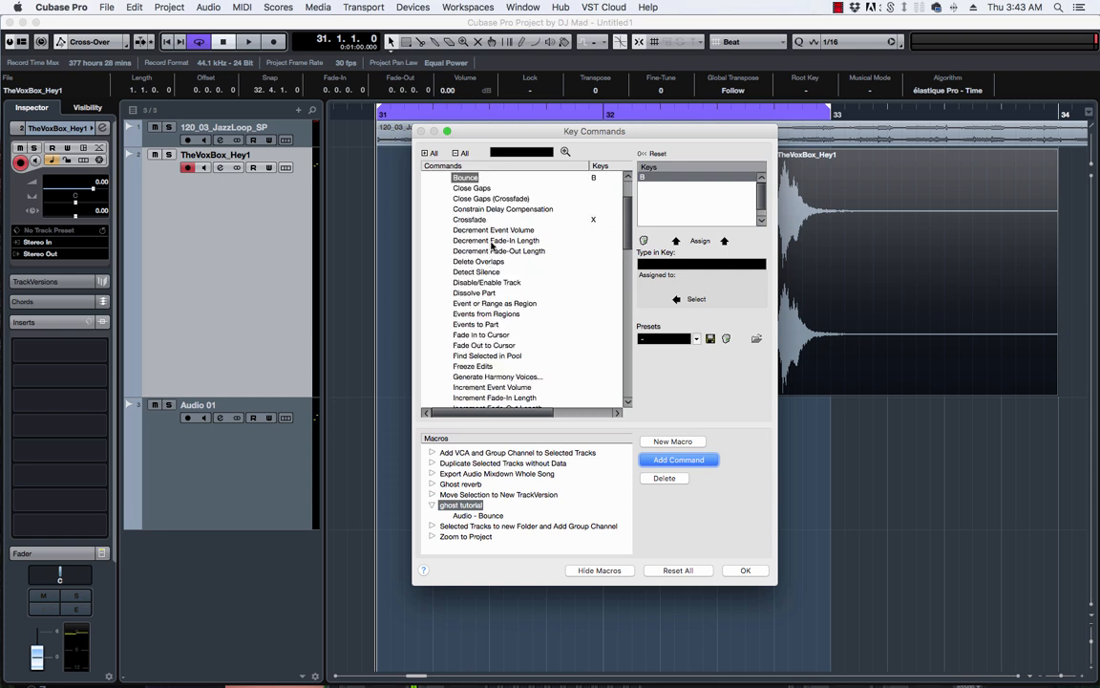
scroll(492, 246, "down", 10)
scroll(492, 246, "up", 12)
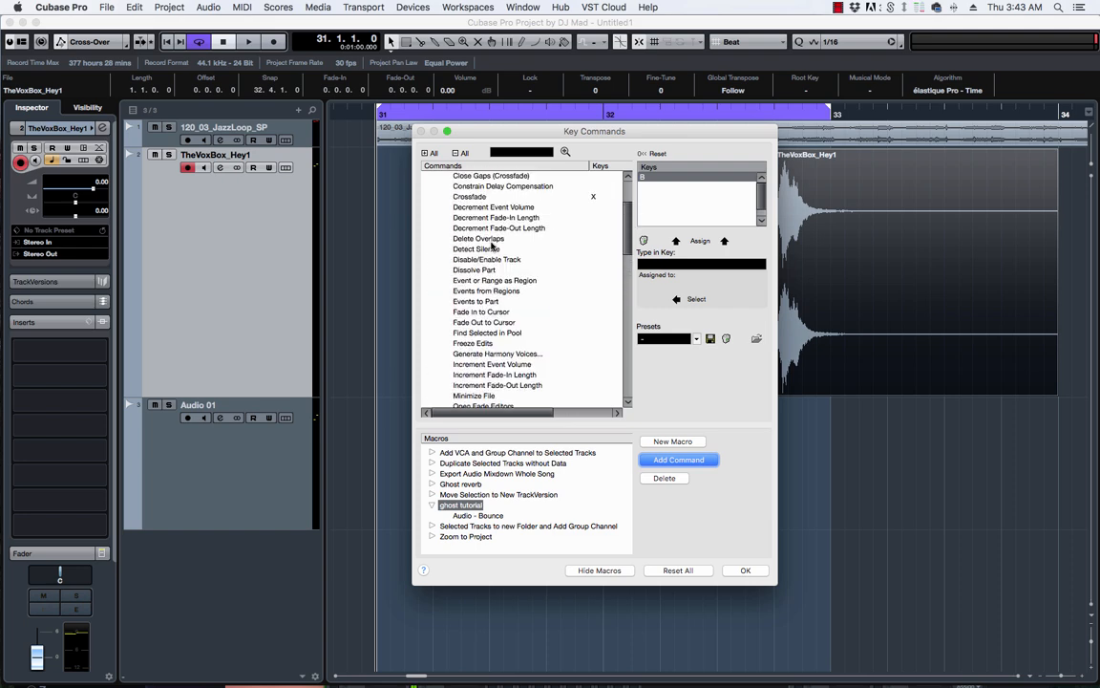
scroll(492, 247, "up", 2)
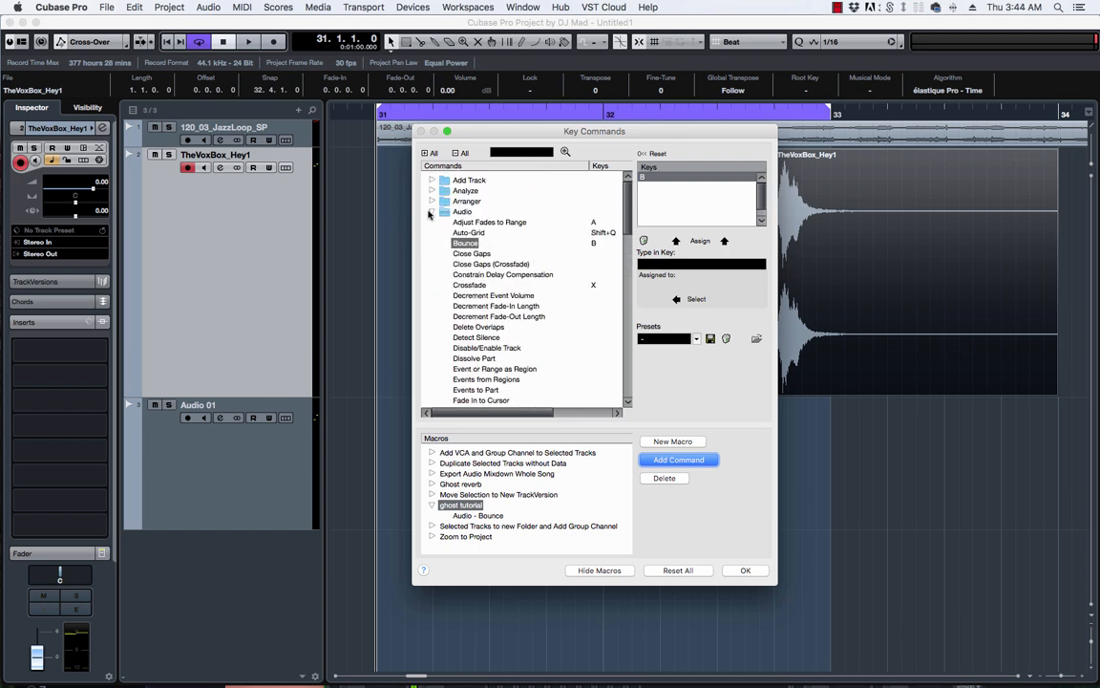
left_click(430, 211)
scroll(494, 319, "down", 8)
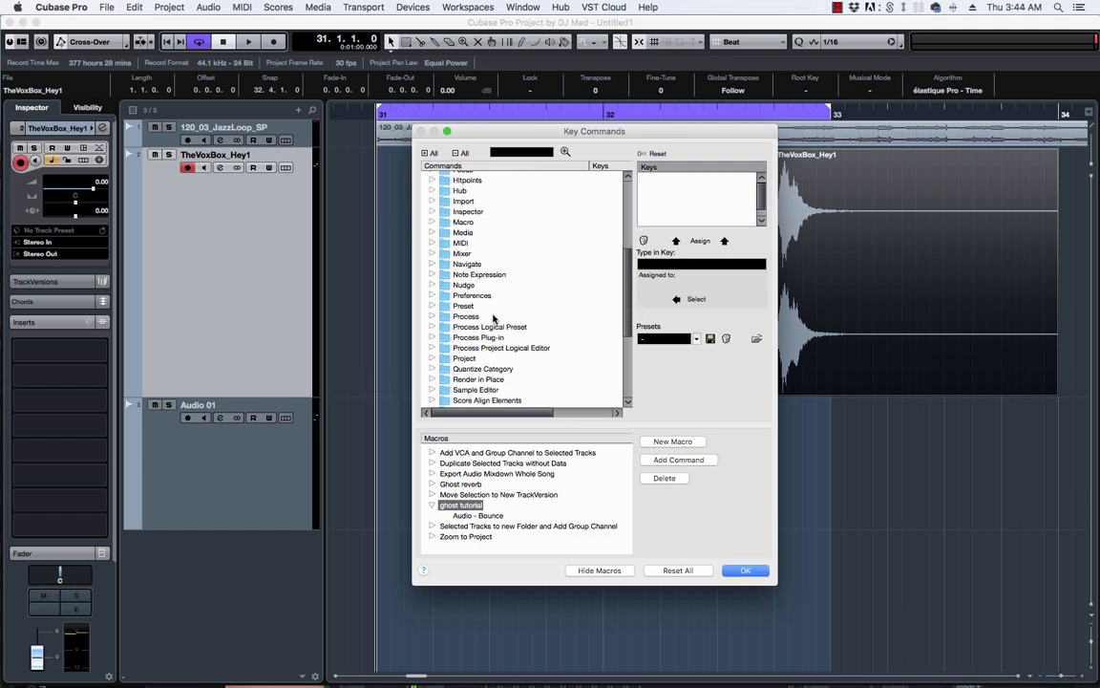
left_click(432, 316)
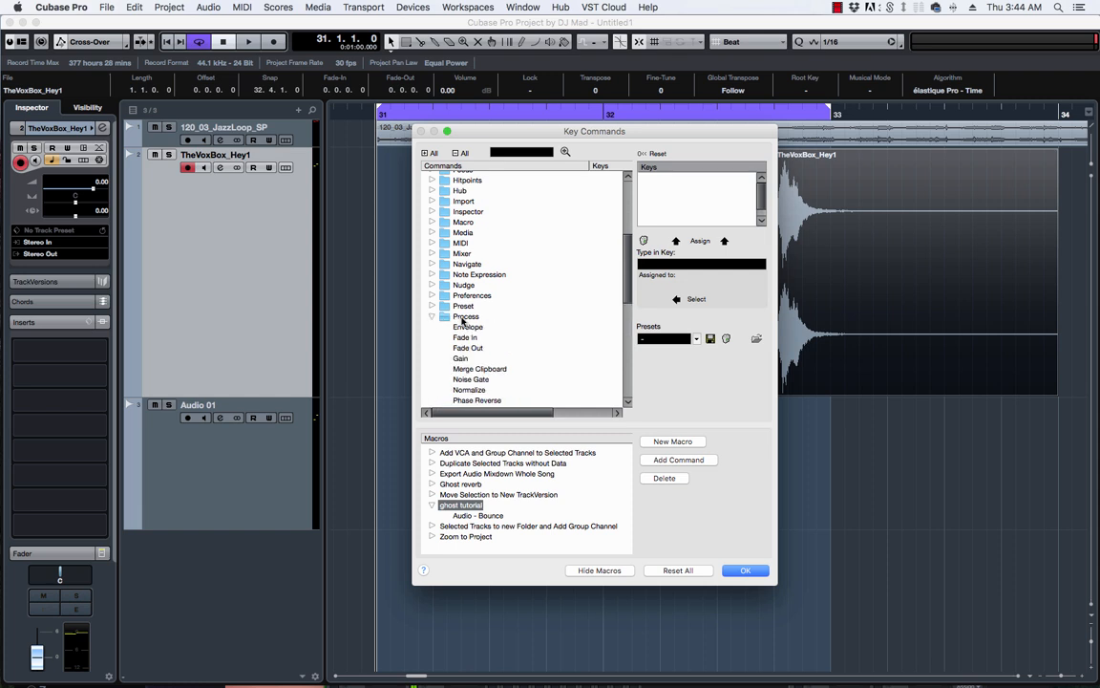
scroll(462, 322, "down", 3)
scroll(463, 322, "down", 2)
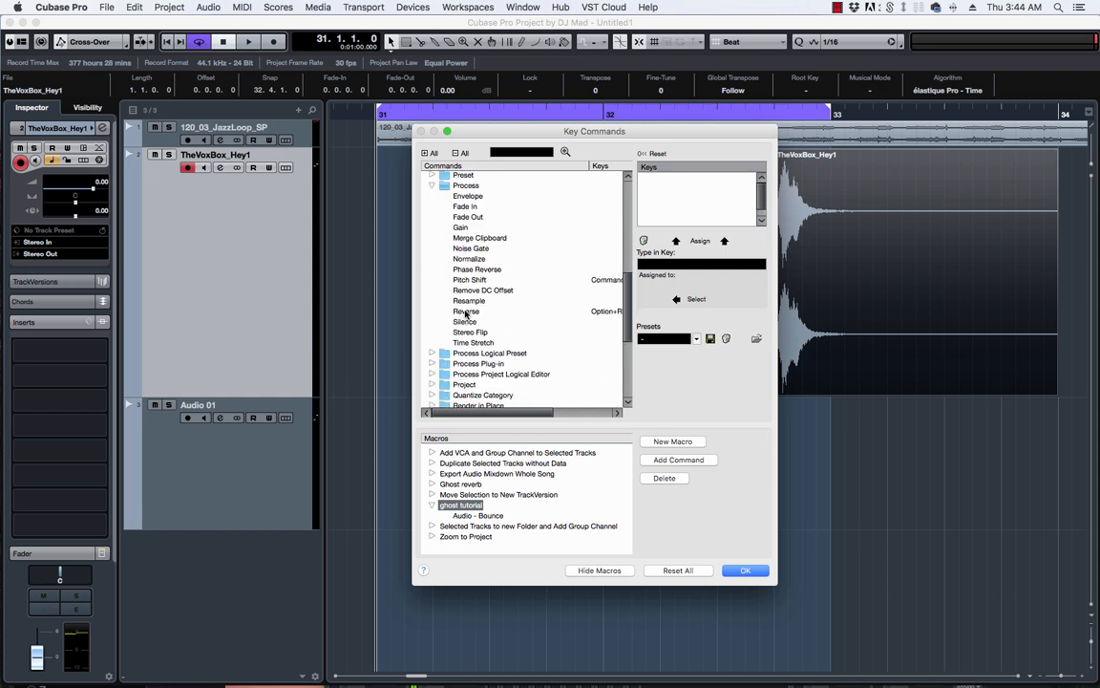
left_click(467, 313)
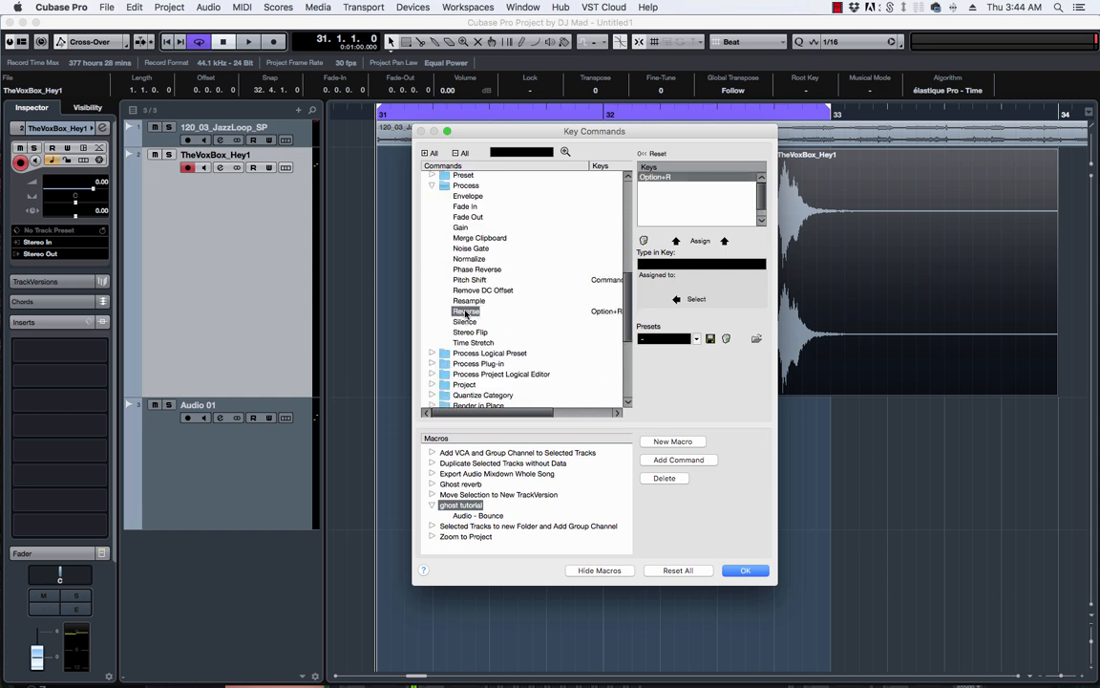
left_click(673, 462)
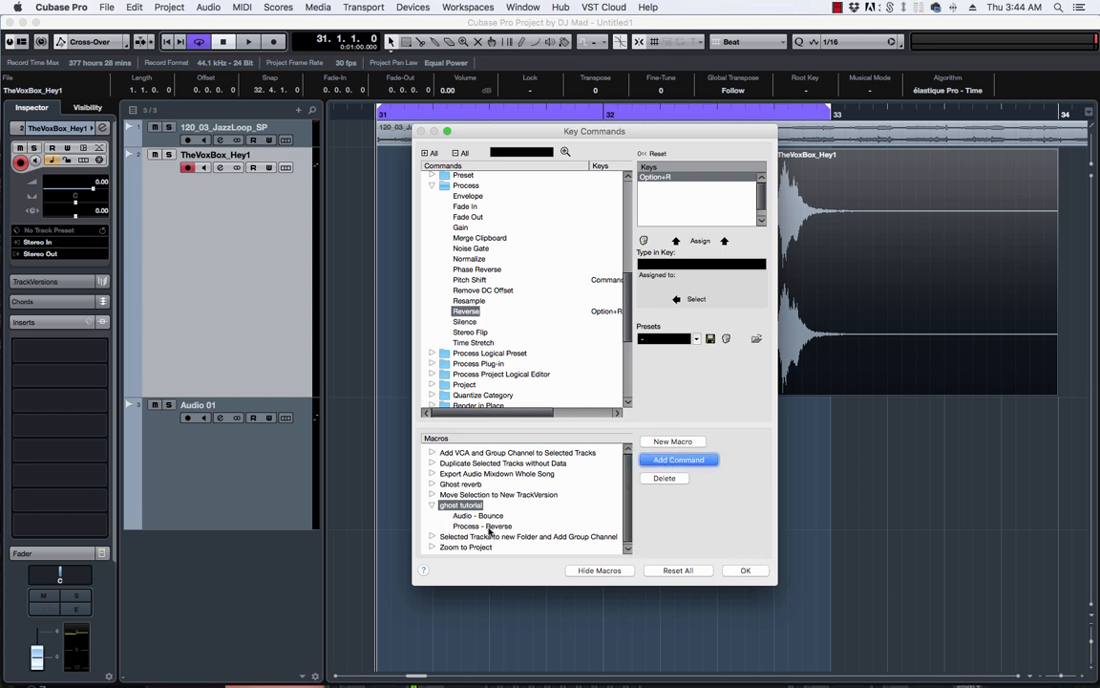
Expand the Process Plug-in category in the command list.
scroll(530, 308, "up", 3)
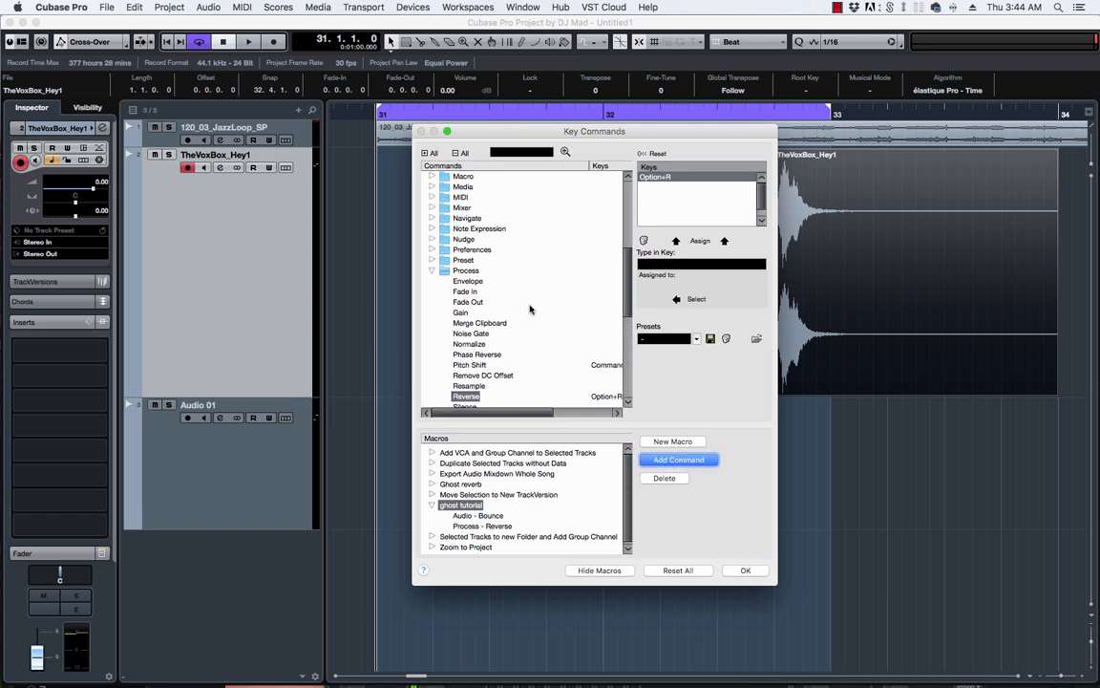
left_click(432, 271)
scroll(479, 278, "up", 2)
scroll(478, 277, "up", 5)
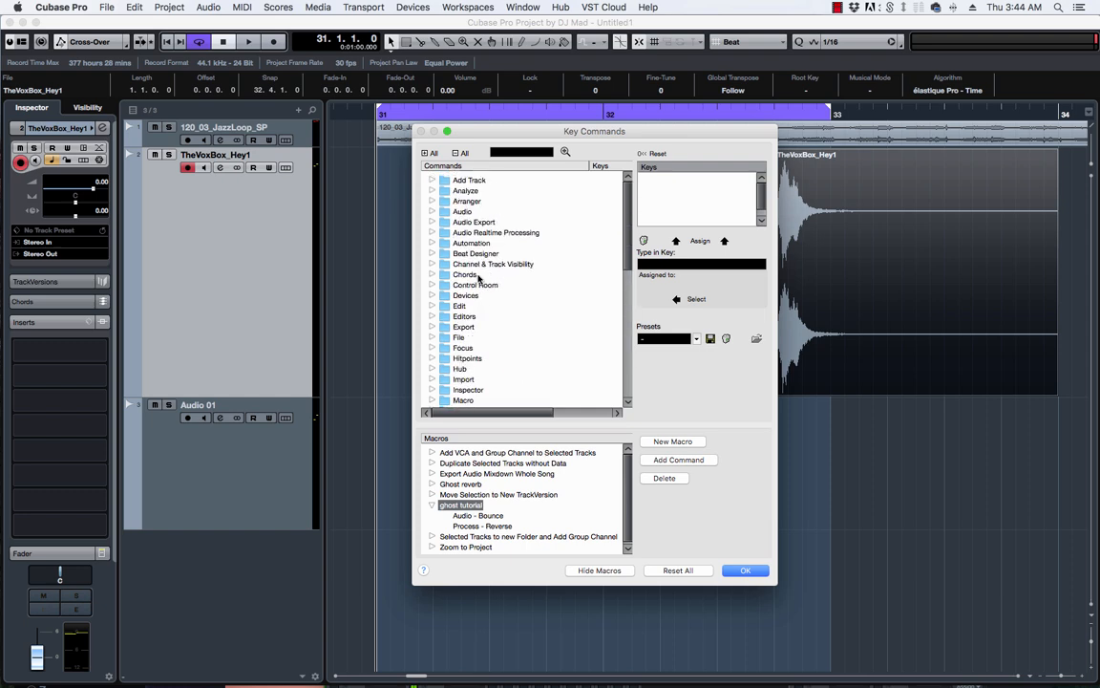
scroll(478, 277, "down", 4)
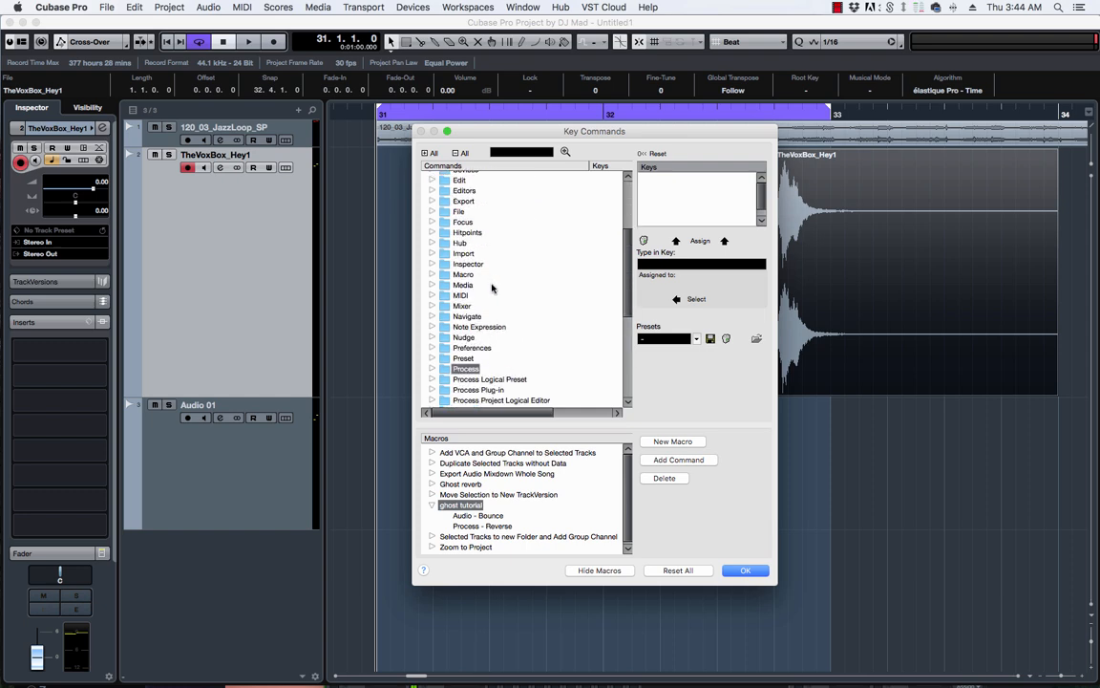
scroll(482, 316, "down", 3)
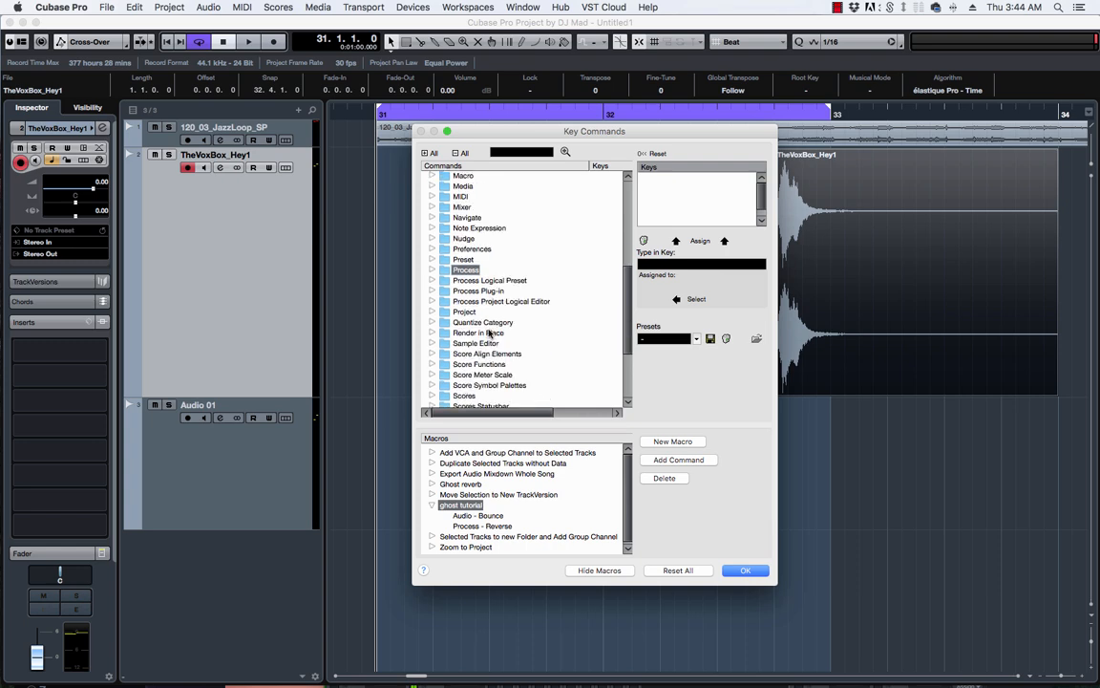
double_click(477, 291)
scroll(498, 347, "down", 10)
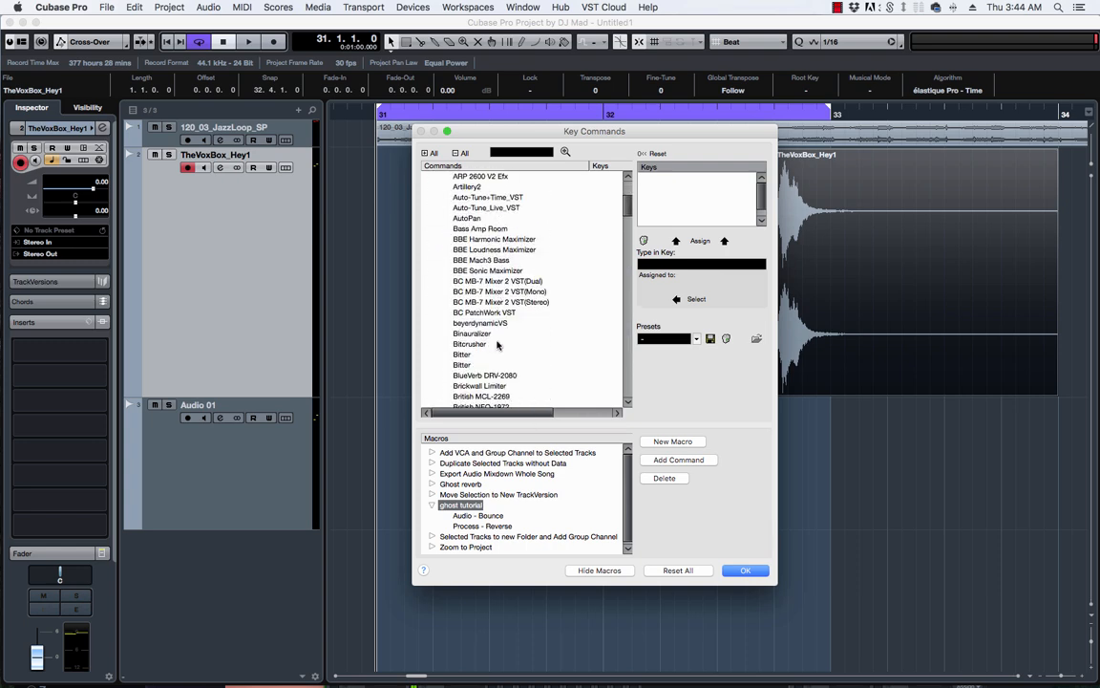
scroll(497, 344, "up", 15)
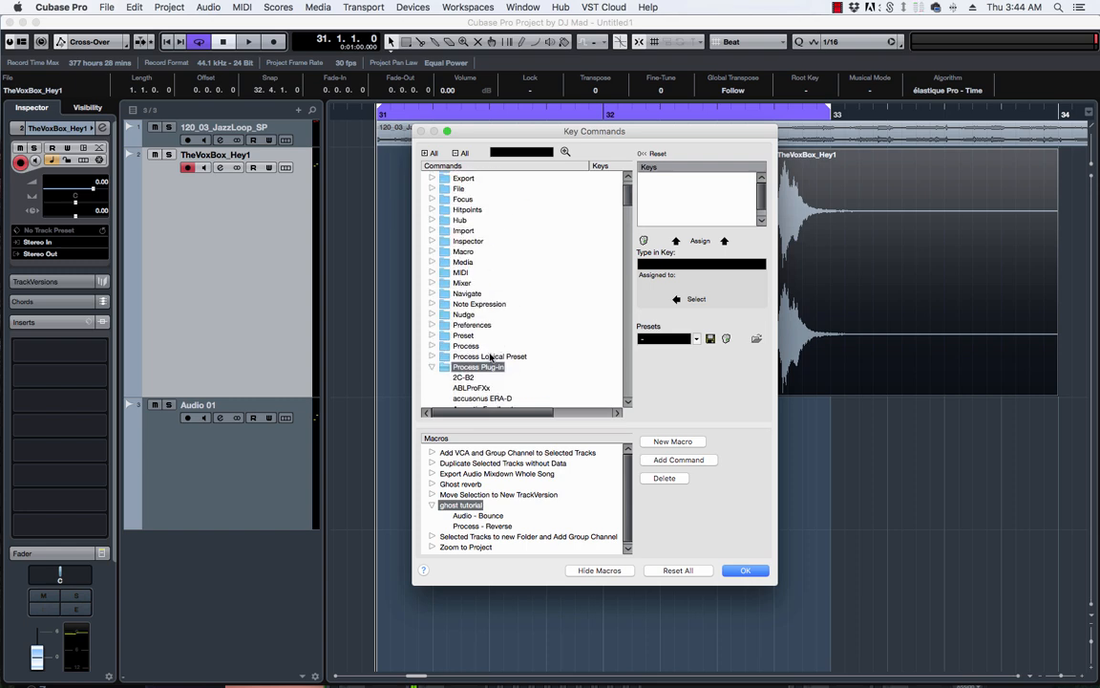
left_click(431, 367)
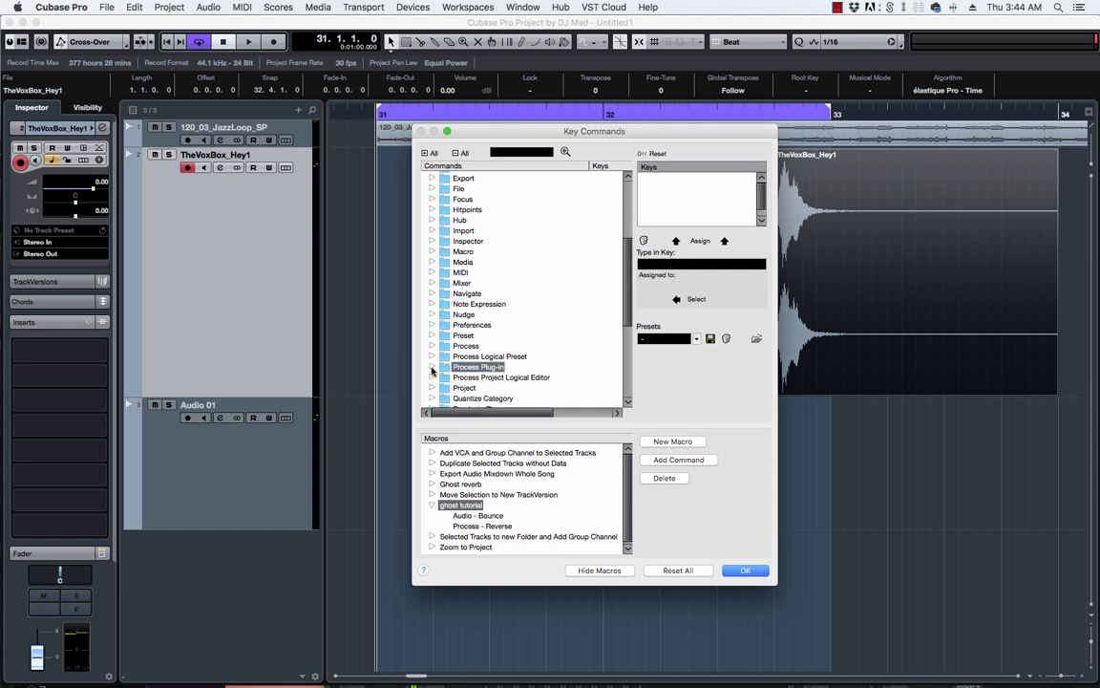
scroll(434, 330, "down", 2)
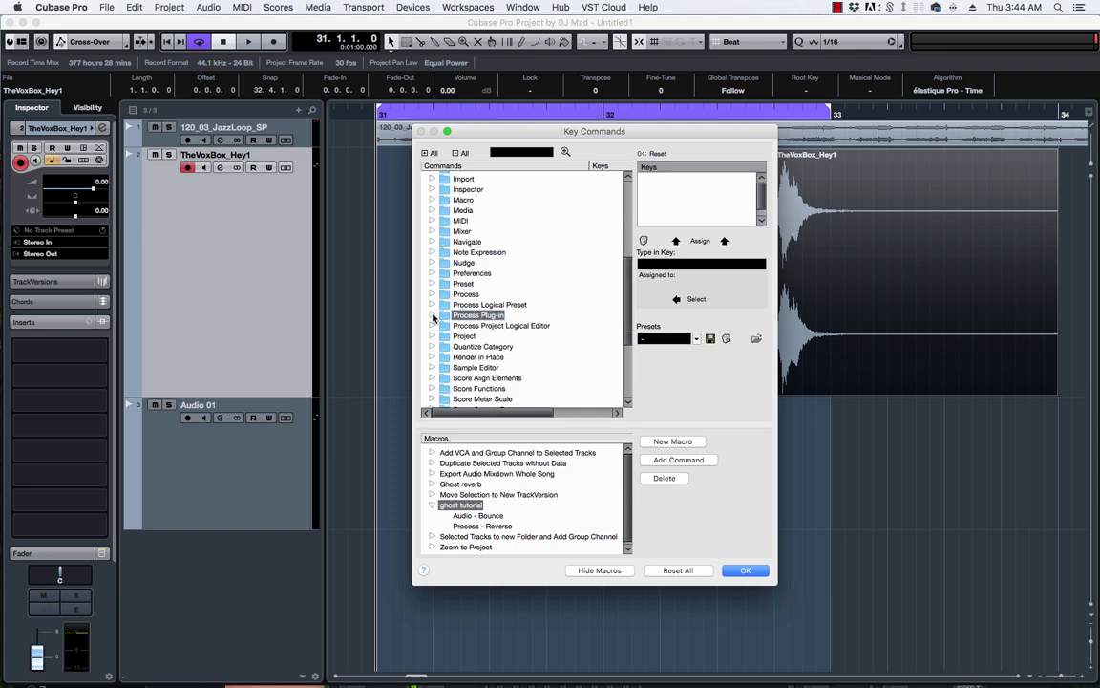
left_click(431, 315)
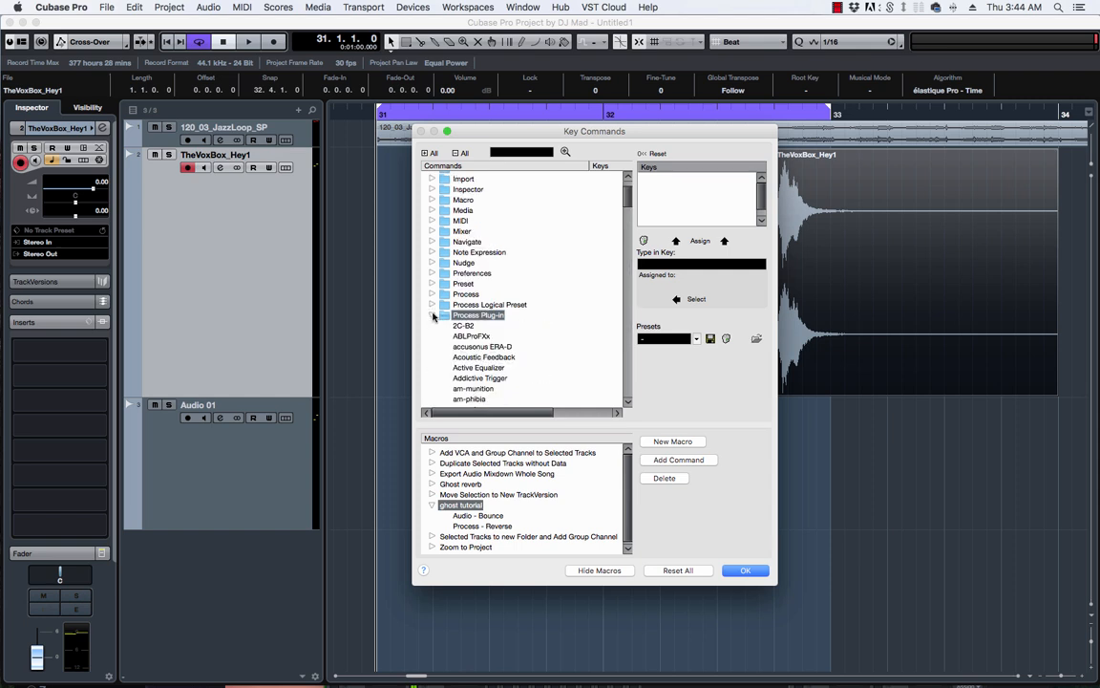
Search commands for 'roo' and add RoomWorks to the macro.
left_click(534, 150)
type("roomworks")
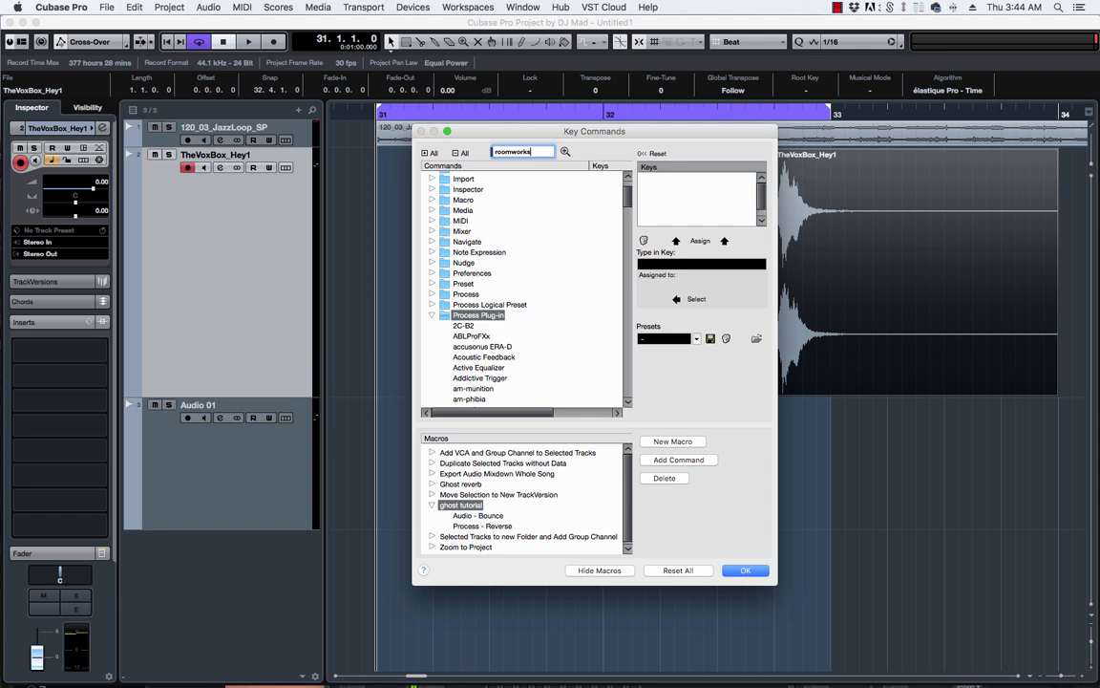
key("Return")
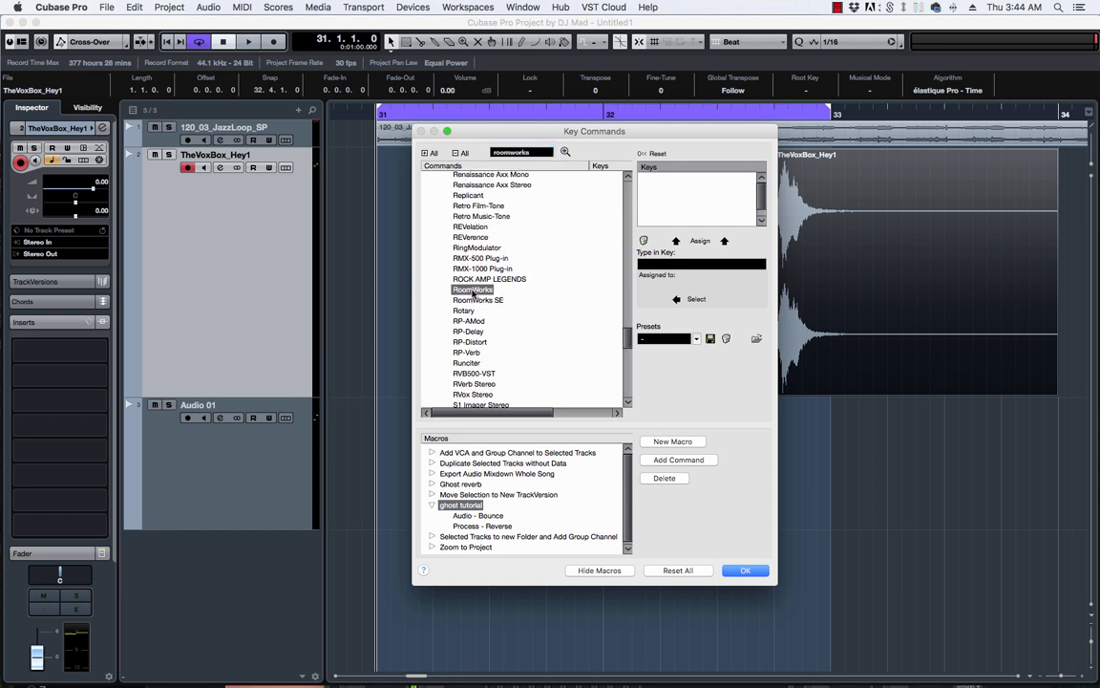
left_click(665, 460)
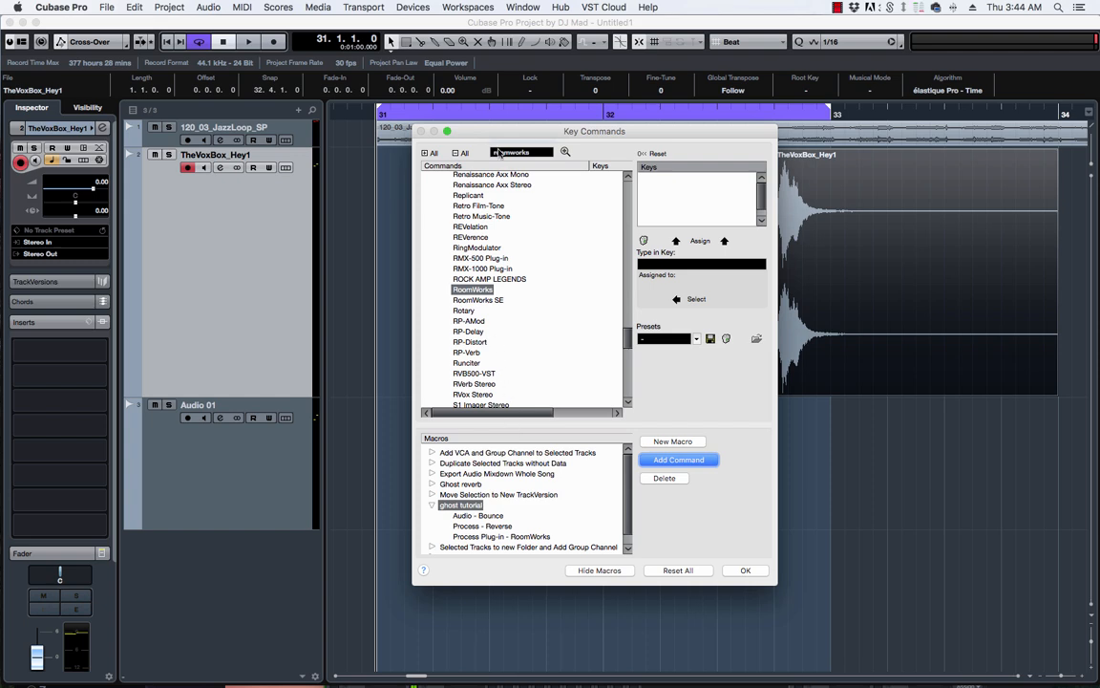
Append a second Process - Reverse to the macro, following RoomWorks.
scroll(516, 229, "up", 10)
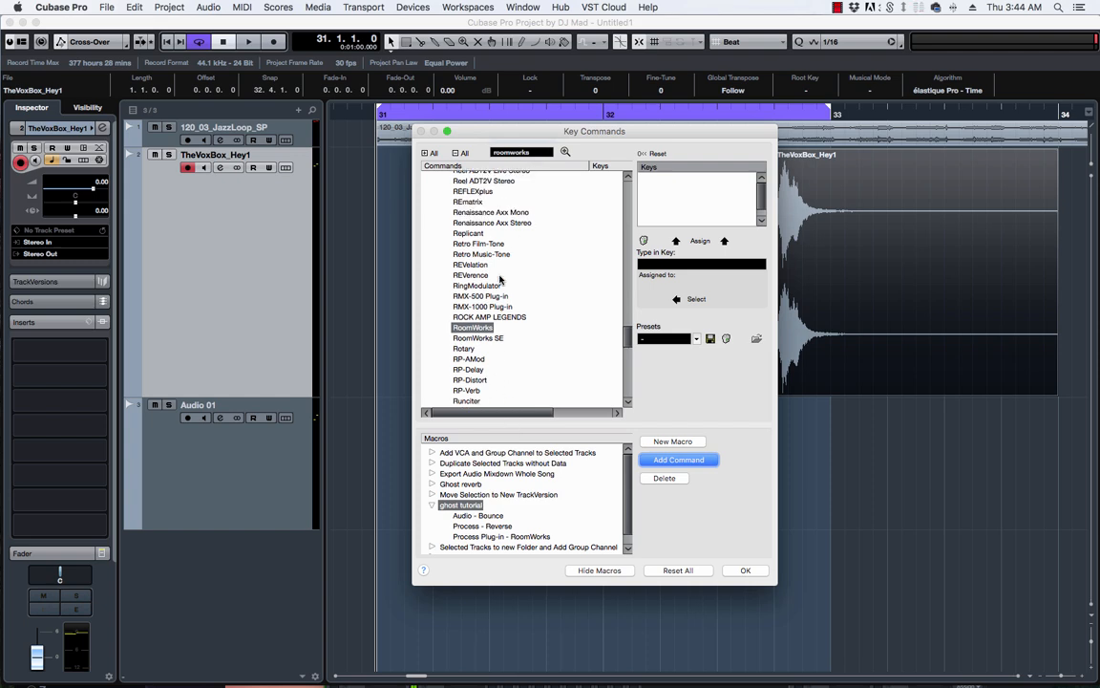
scroll(499, 277, "up", 15)
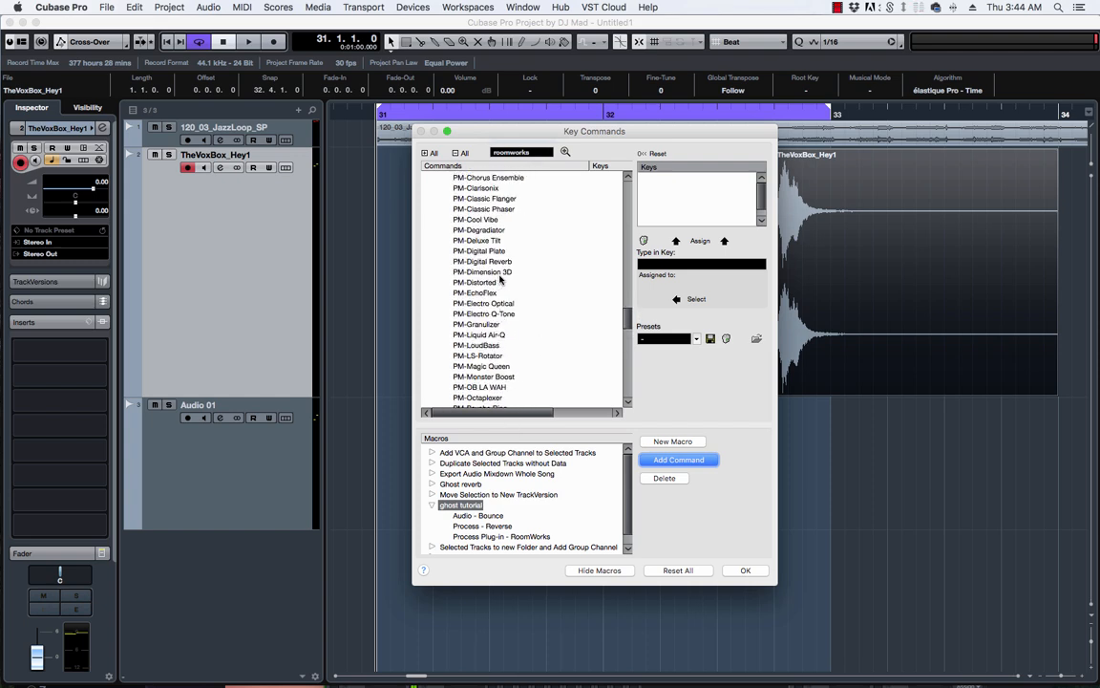
scroll(500, 279, "up", 20)
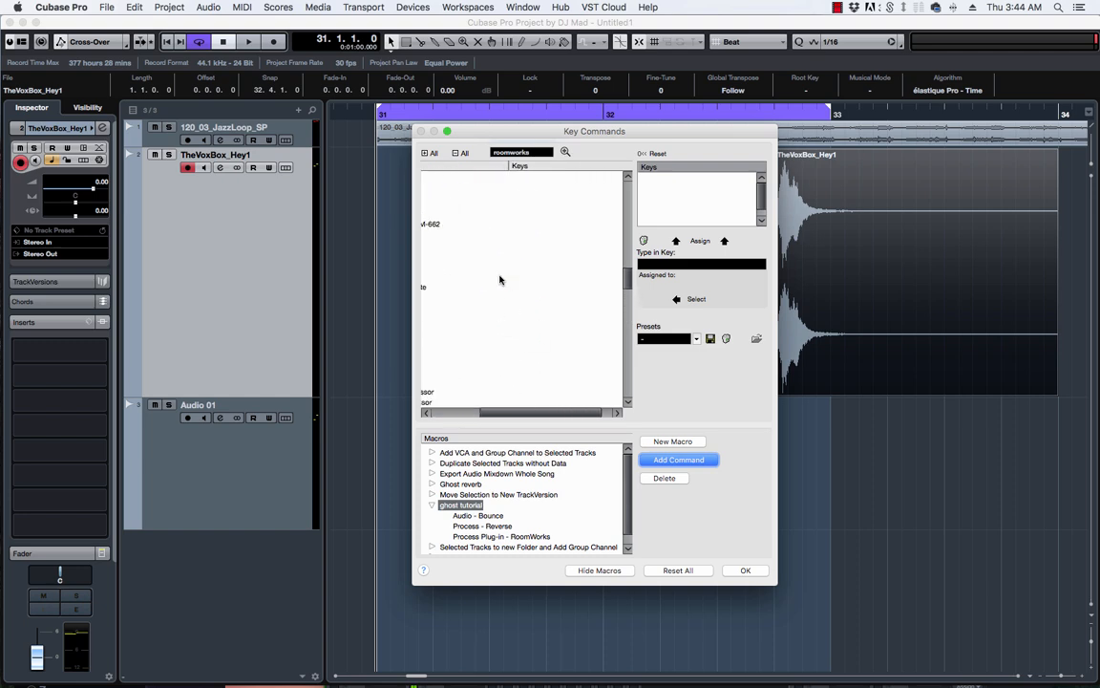
scroll(498, 281, "up", 4)
scroll(498, 282, "down", 7)
left_click(432, 310)
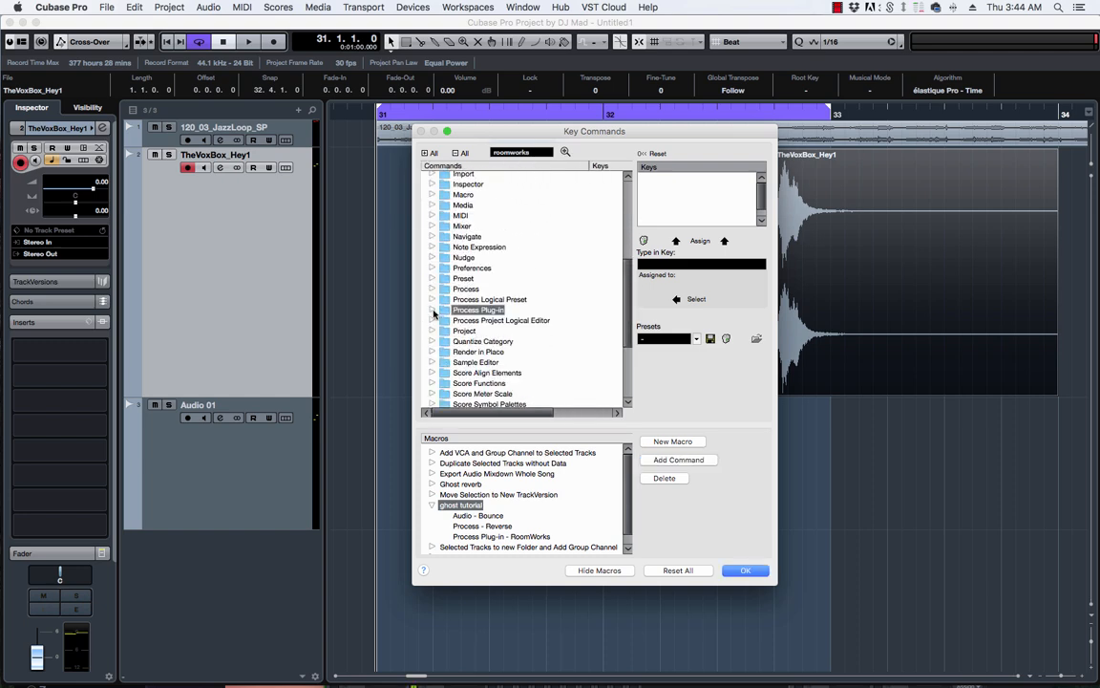
left_click(432, 288)
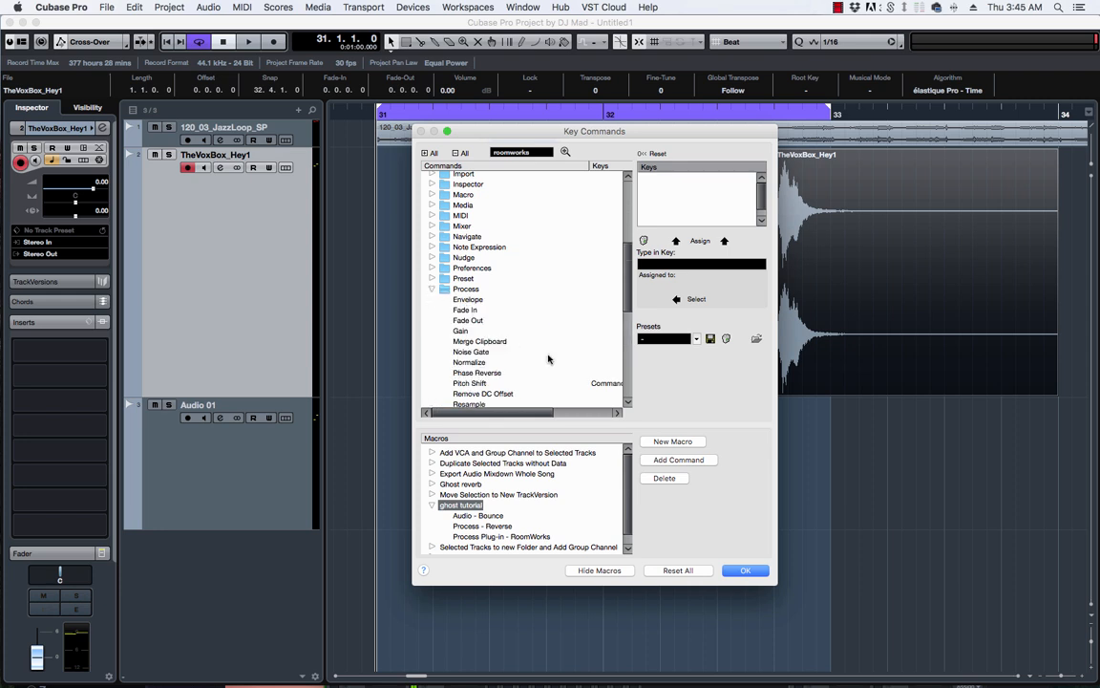
scroll(496, 323, "down", 3)
left_click(472, 359)
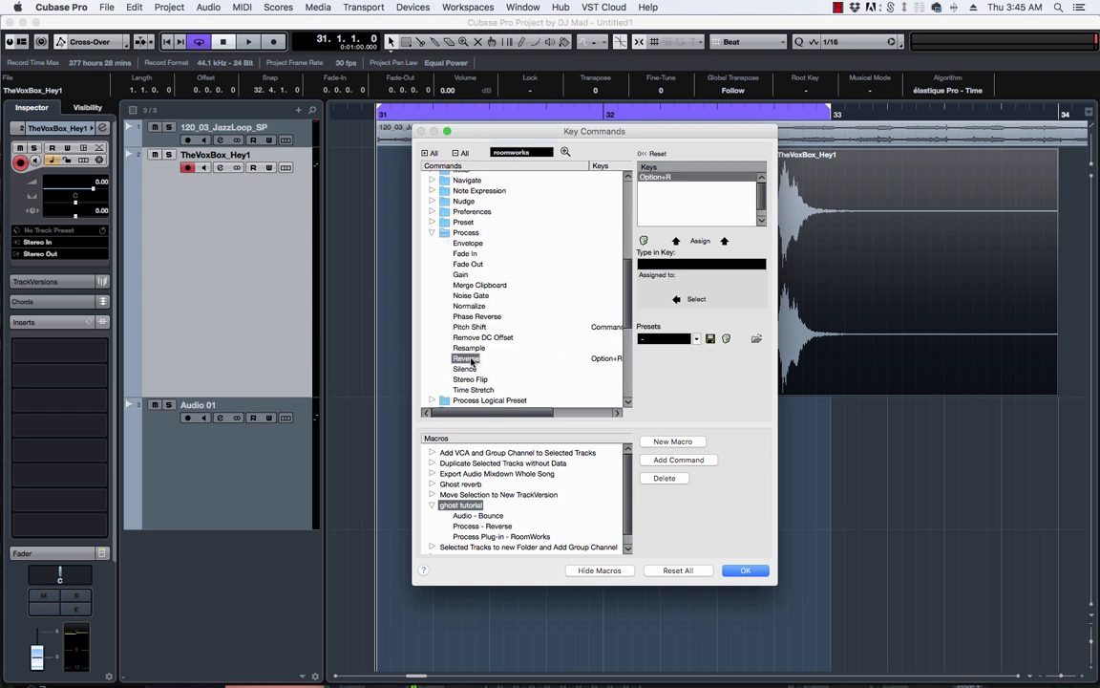
left_click(676, 460)
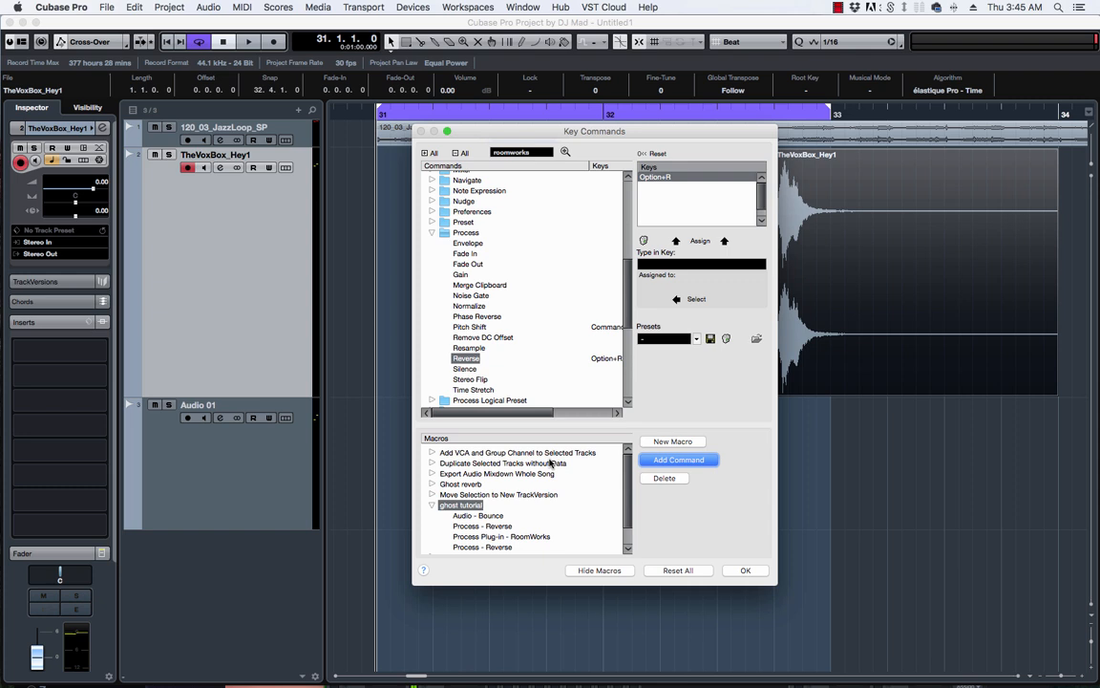
scroll(550, 461, "down", 2)
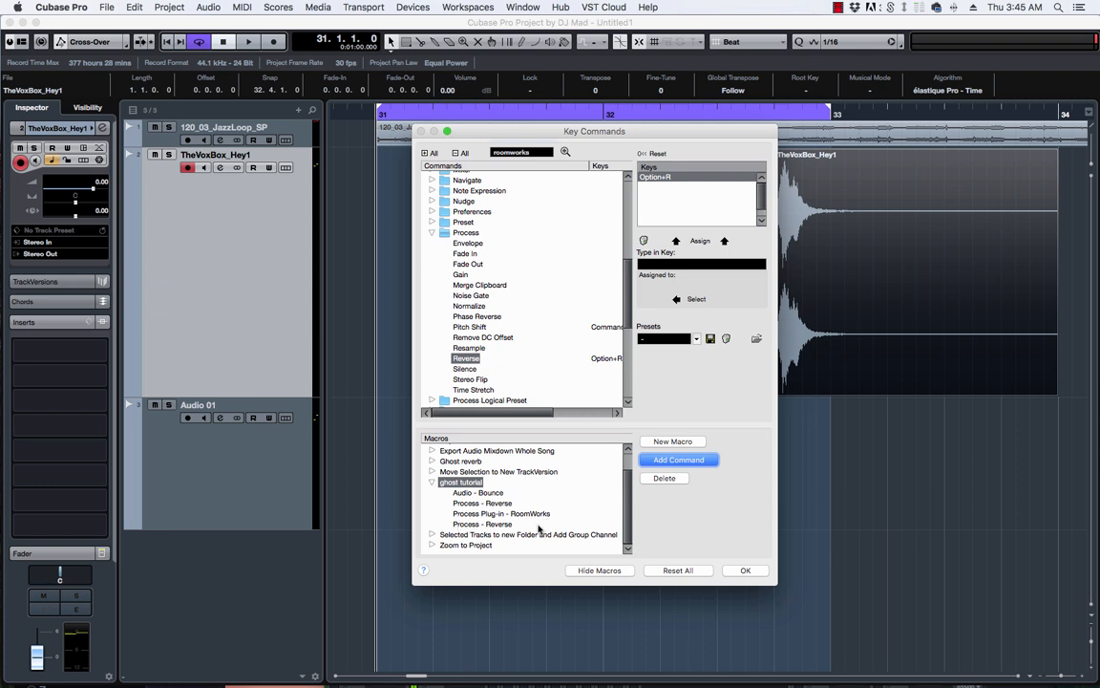
Hide the macro editor and expand the Macro category in the command list.
left_click(598, 571)
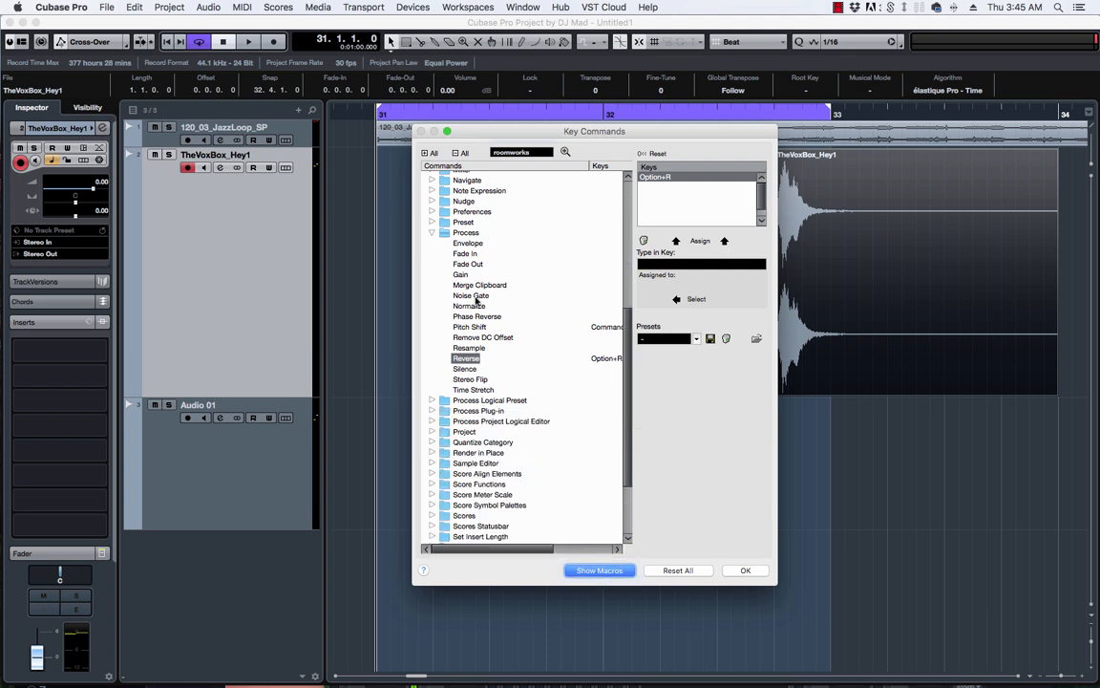
left_click(432, 233)
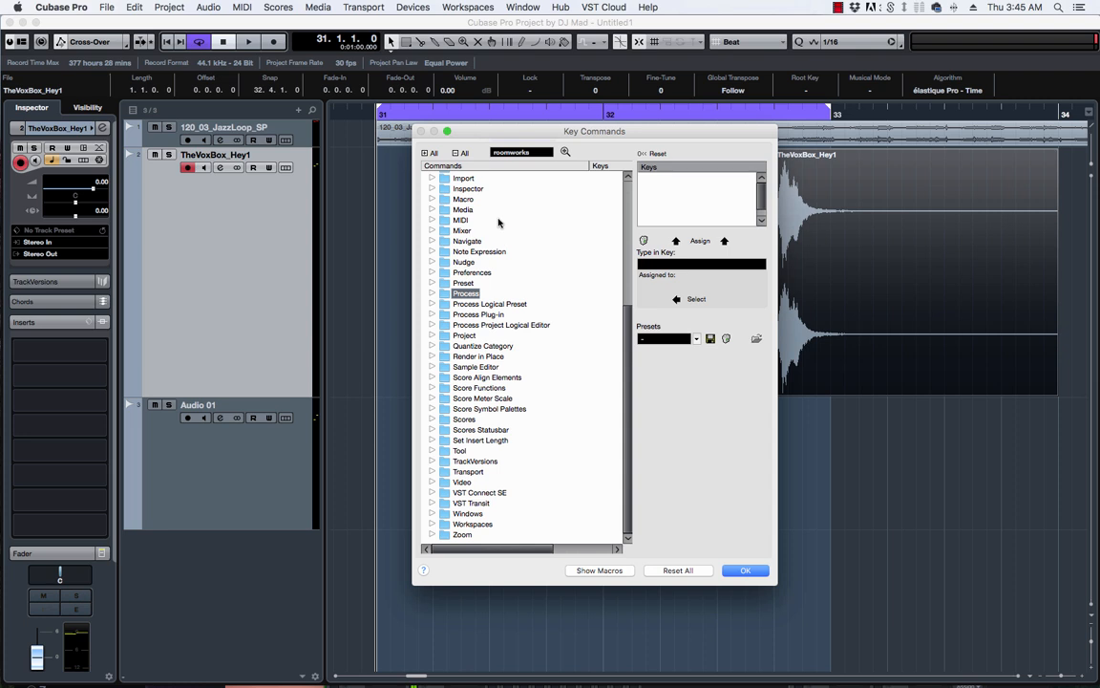
left_click(430, 200)
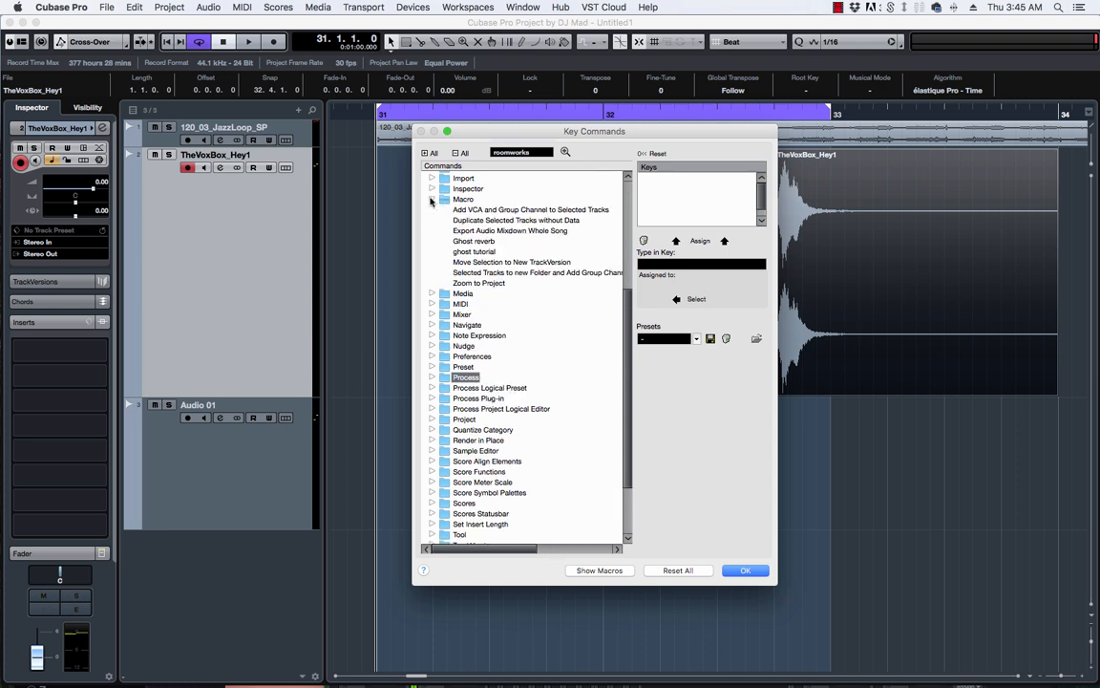
Select the ghost tutorial and Ghost reverb macros to check their shortcuts.
left_click(475, 253)
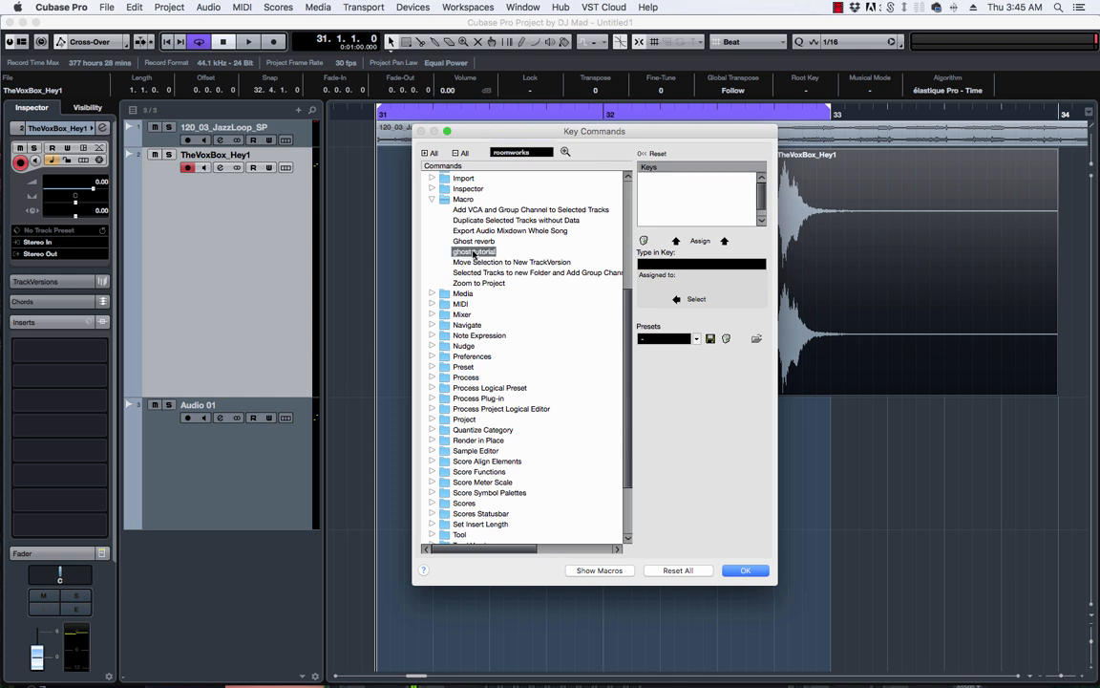
left_click(686, 265)
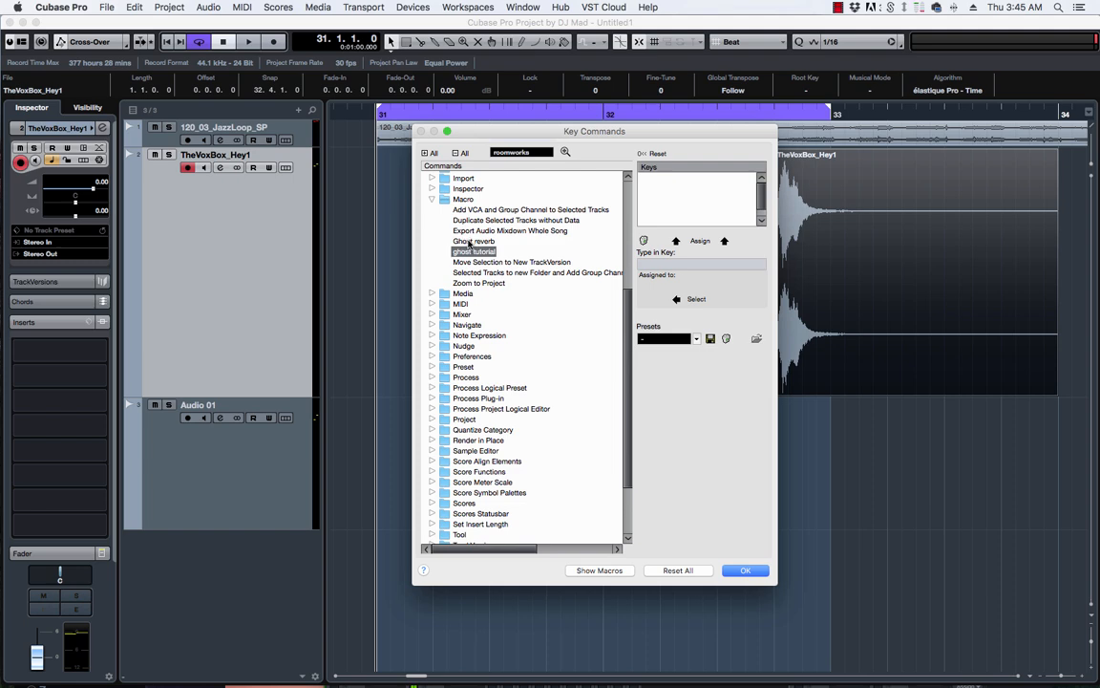
left_click(473, 242)
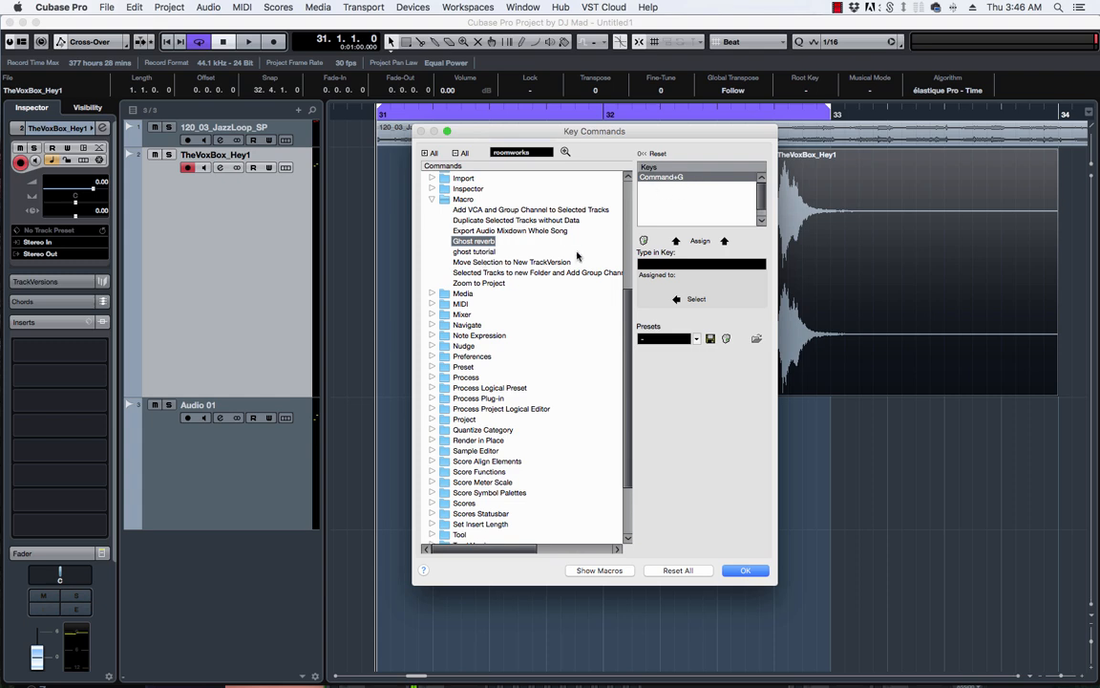
left_click(693, 266)
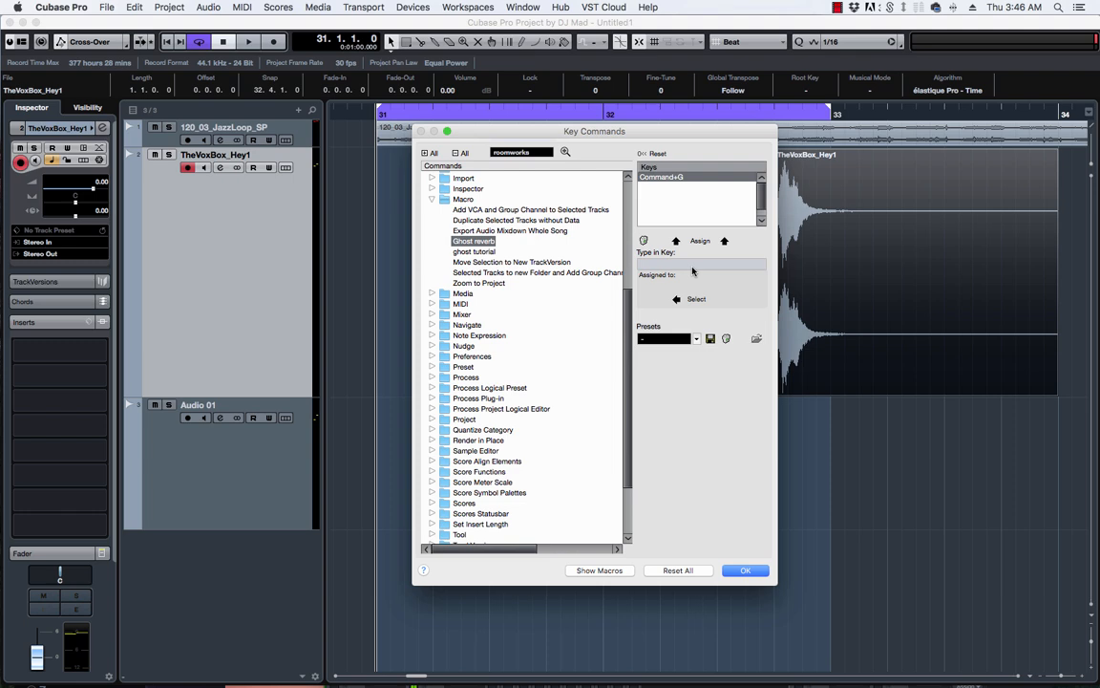
Test Command+G in the shortcut field, then close Key Commands with Return.
key("super+g")
key("Return")
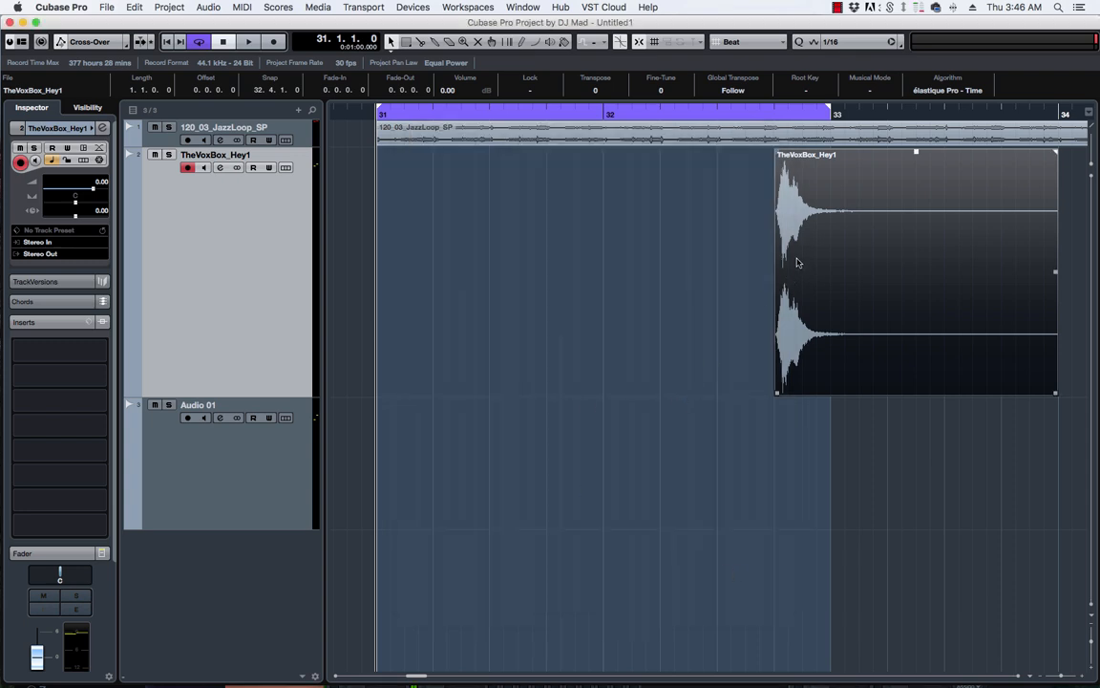
Copy TheVoxBox_Hey1 to 31.2.1.0 and trigger the macro with Command+B.
mouse_move(818, 229)
left_click_drag(827, 238, 472, 236)
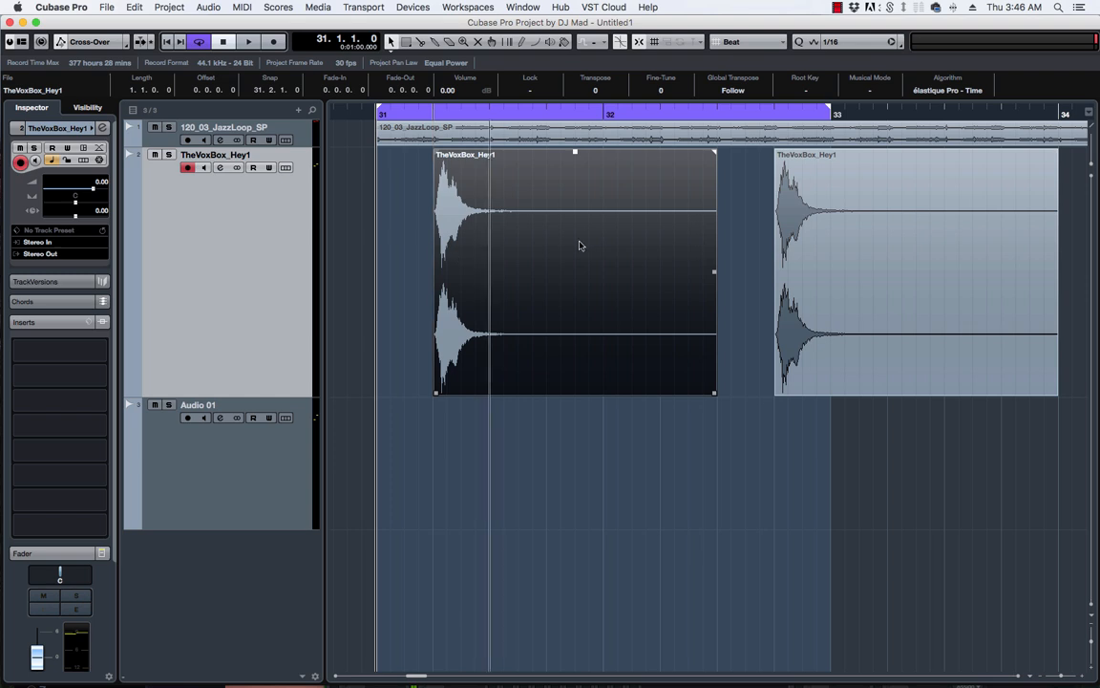
mouse_move(513, 251)
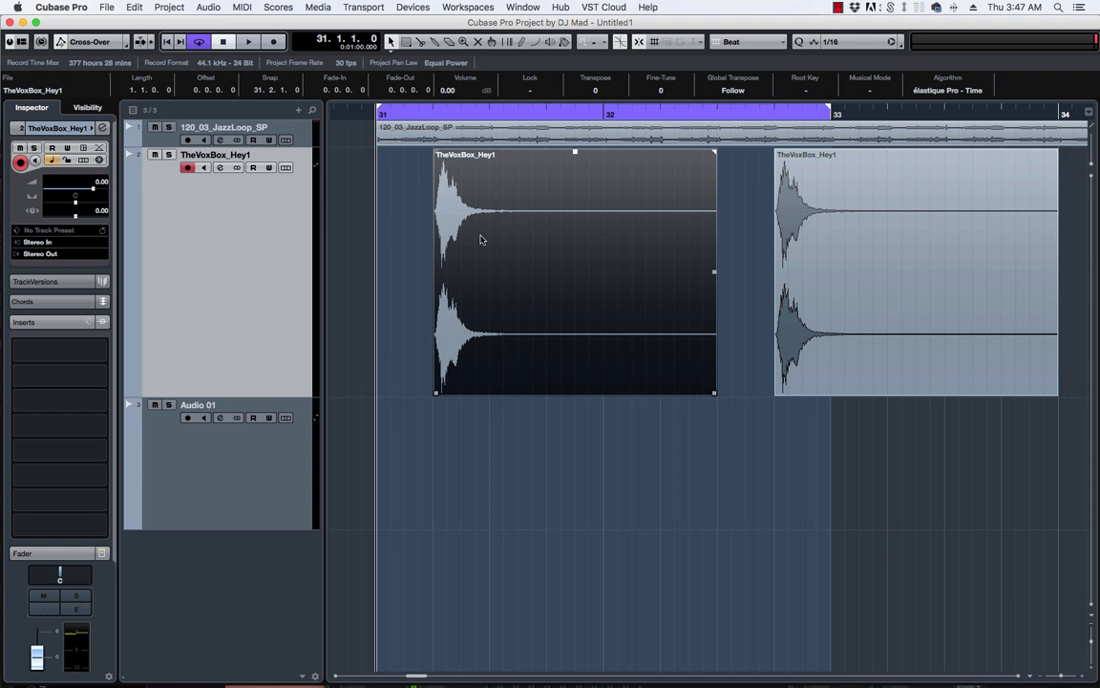
key("super+b")
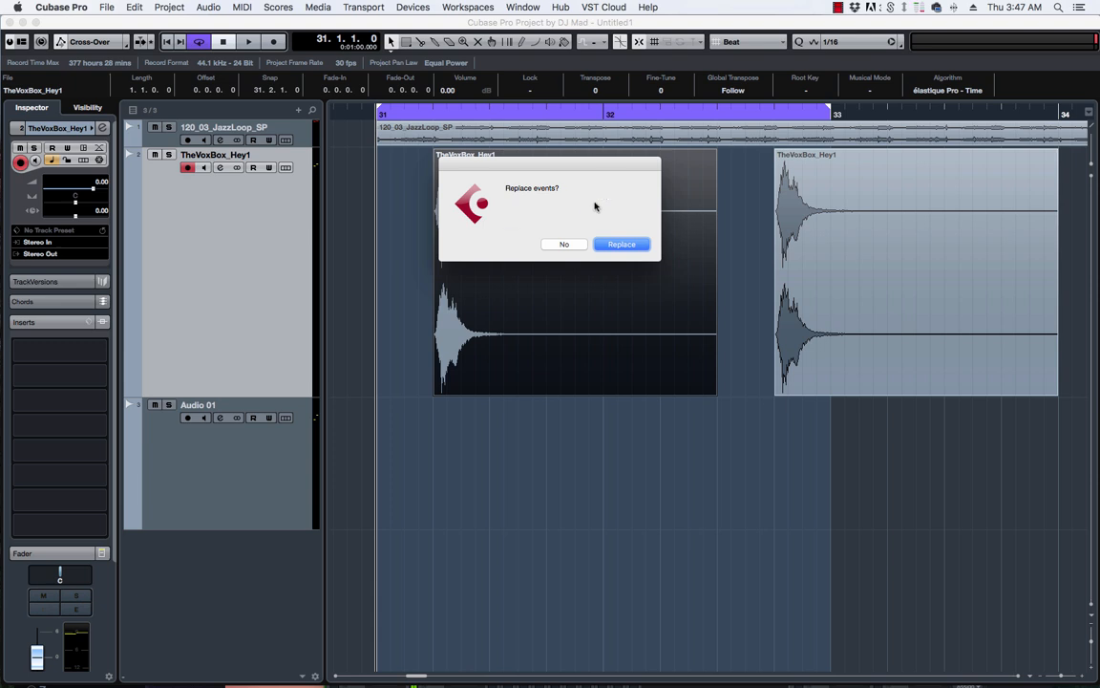
Replace the copied event and apply RoomWorks, producing TheVoxBox_Hey1-03.
left_click(628, 245)
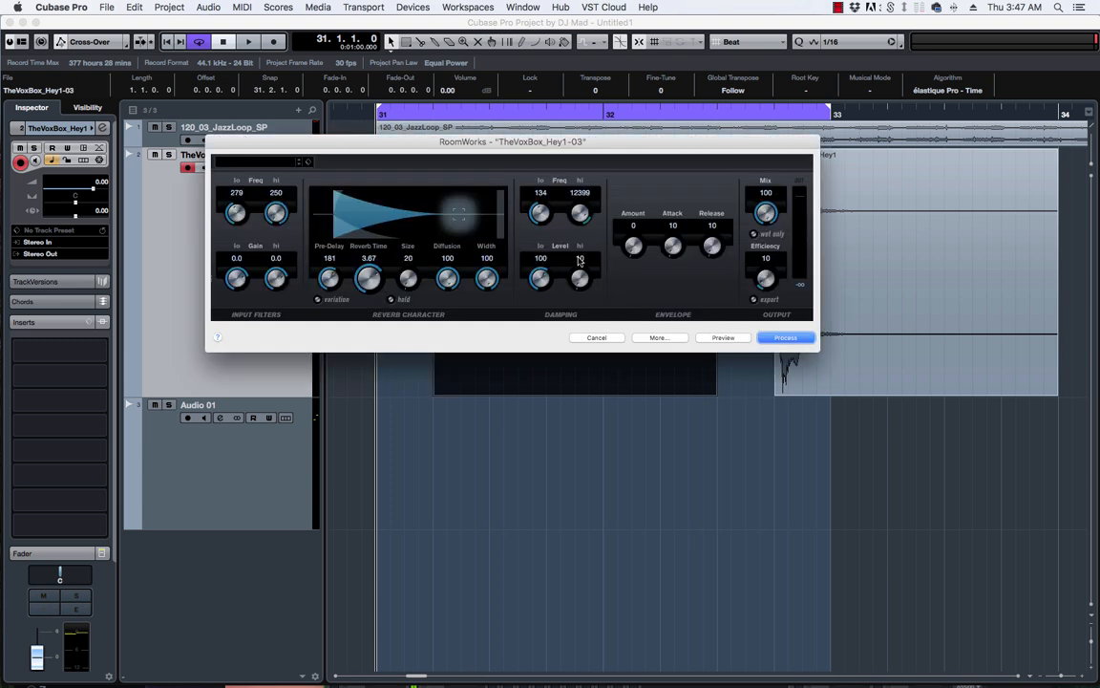
left_click(769, 338)
left_click(794, 340)
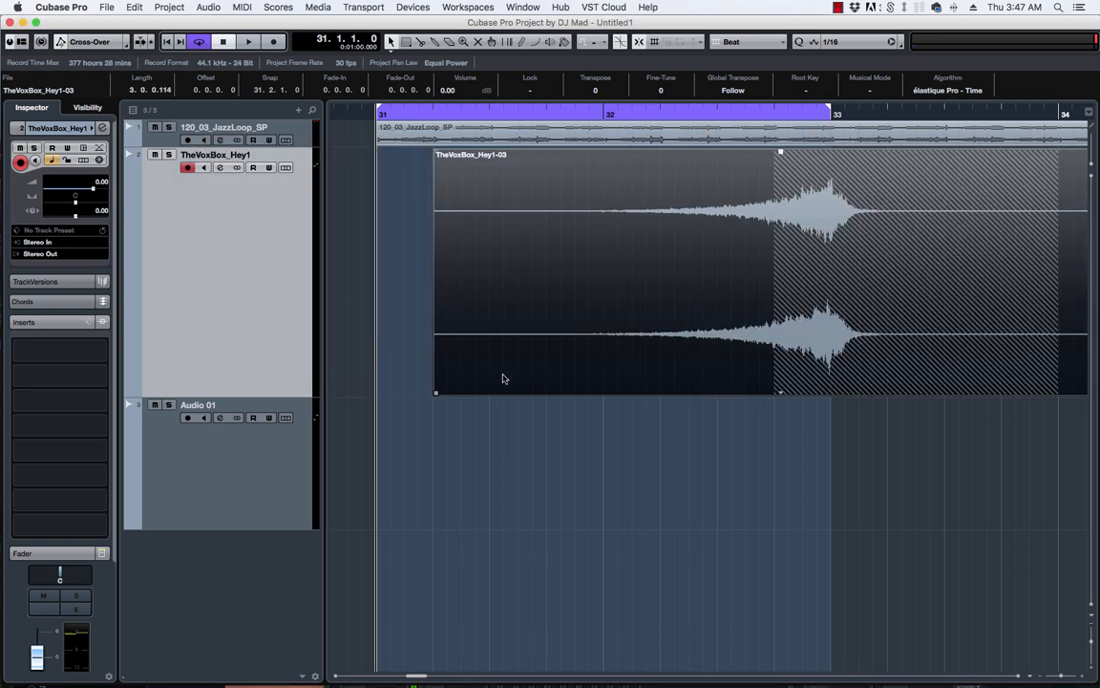
Move TheVoxBox_Hey1-03 onto Audio 01 at bar 31, then play and stop it.
left_click_drag(497, 412, 462, 495)
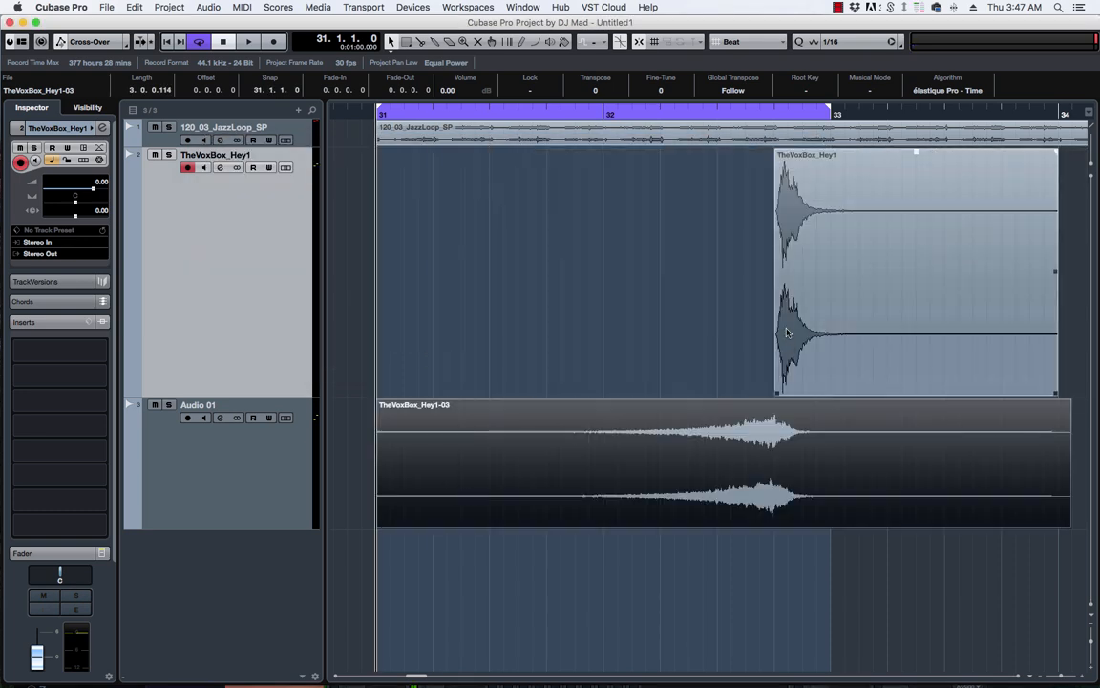
key("space")
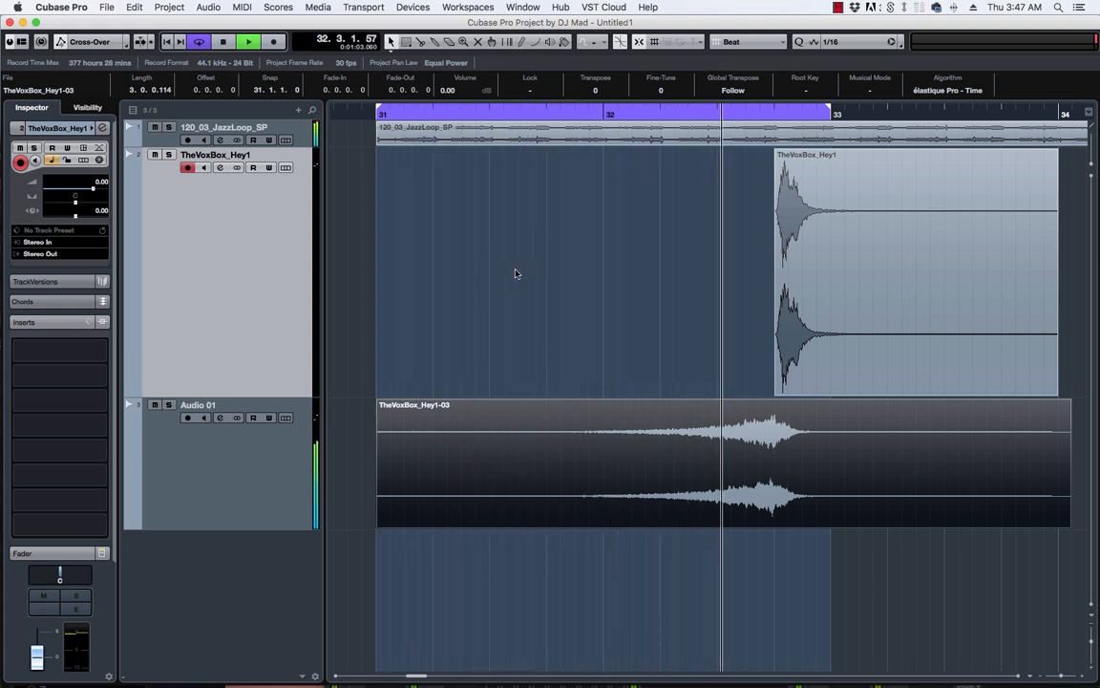
key("space")
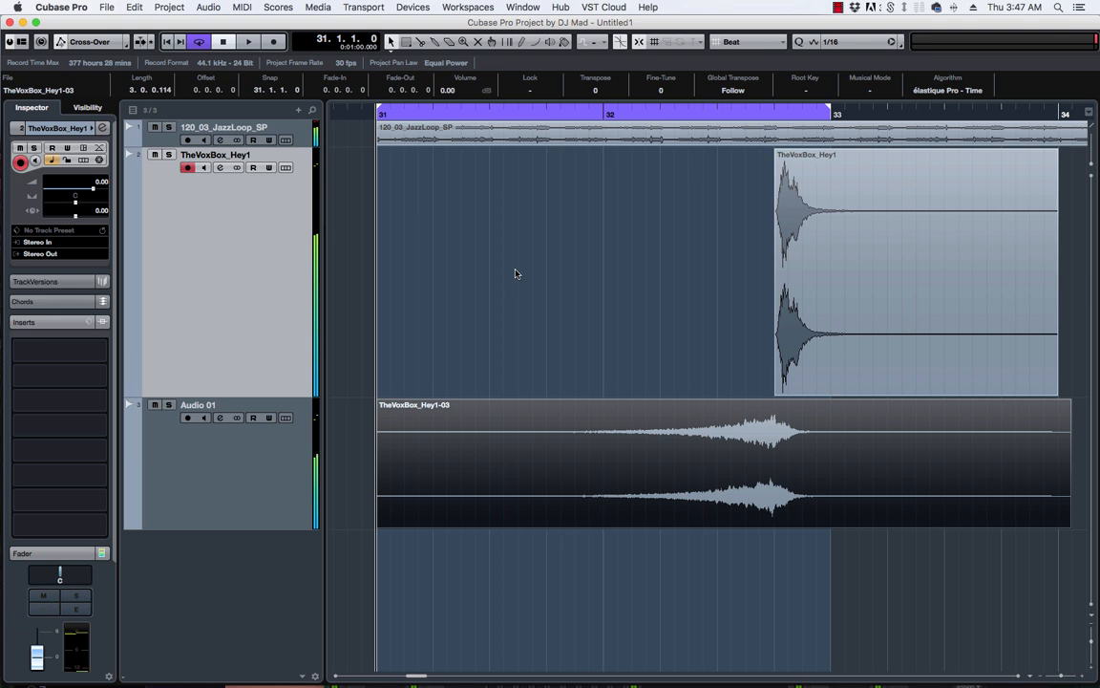